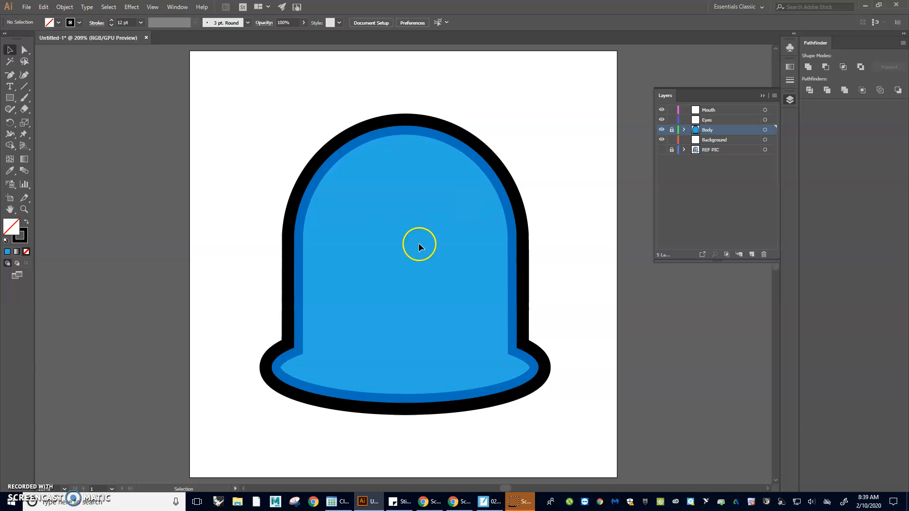
- Hide the Body layer, show the REF PIC layer in its place, and make Eyes the active layer
{"action": "left_click", "coordinate": [661, 130]}
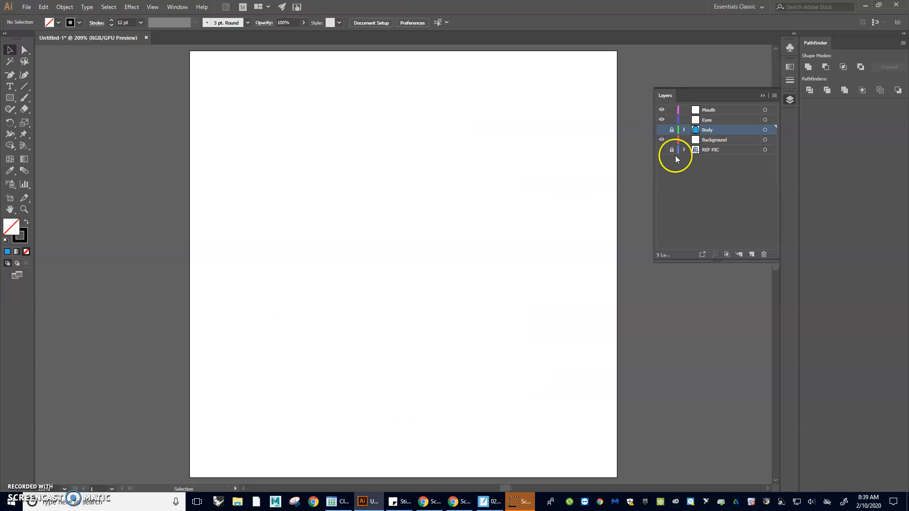
{"action": "left_click", "coordinate": [661, 150]}
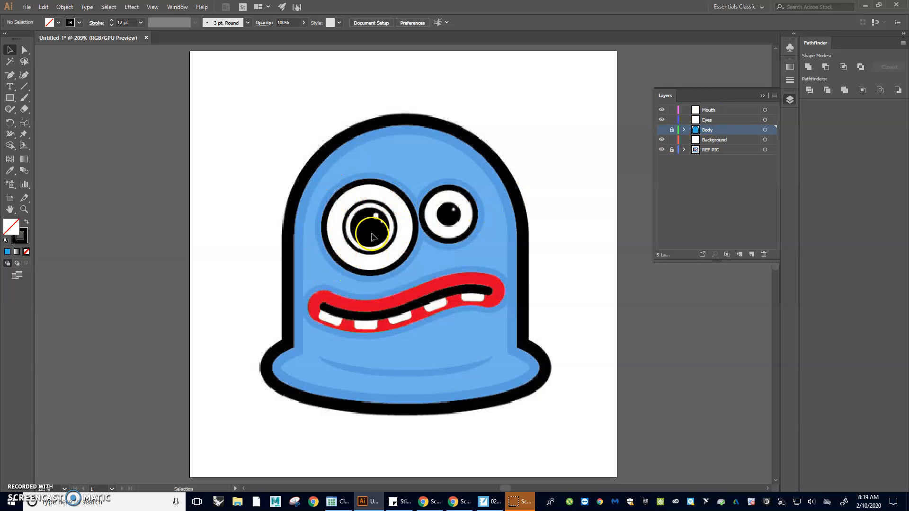
{"action": "left_click", "coordinate": [710, 121]}
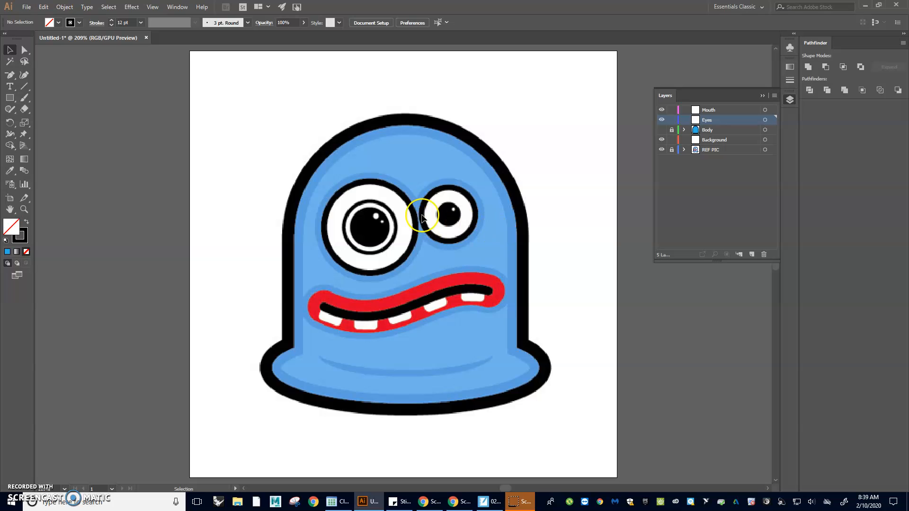
- Choose the Ellipse tool for tracing the large eye, with a white fill and no stroke
{"action": "scroll", "coordinate": [370, 227], "scroll_direction": "up", "scroll_amount": 2}
{"action": "left_click_drag", "start_coordinate": [374, 284], "coordinate": [392, 245]}
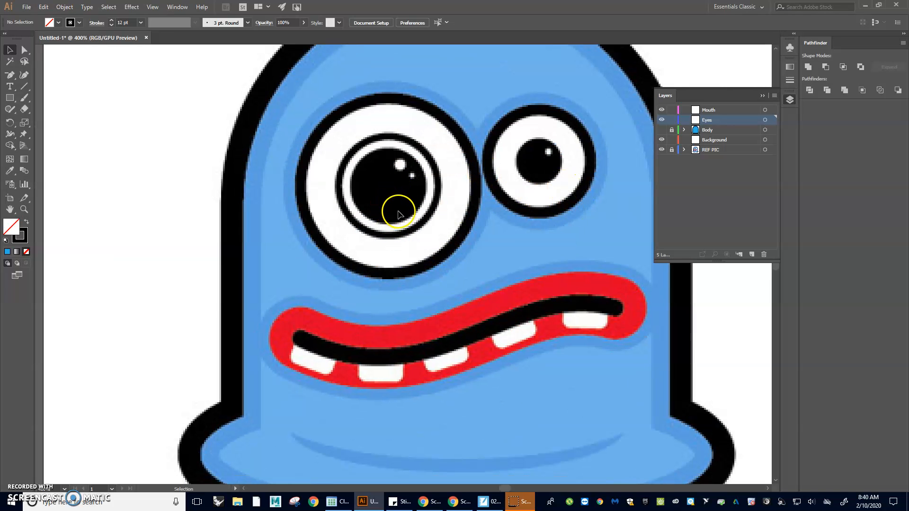
{"action": "scroll", "coordinate": [398, 214], "scroll_direction": "up", "scroll_amount": 2}
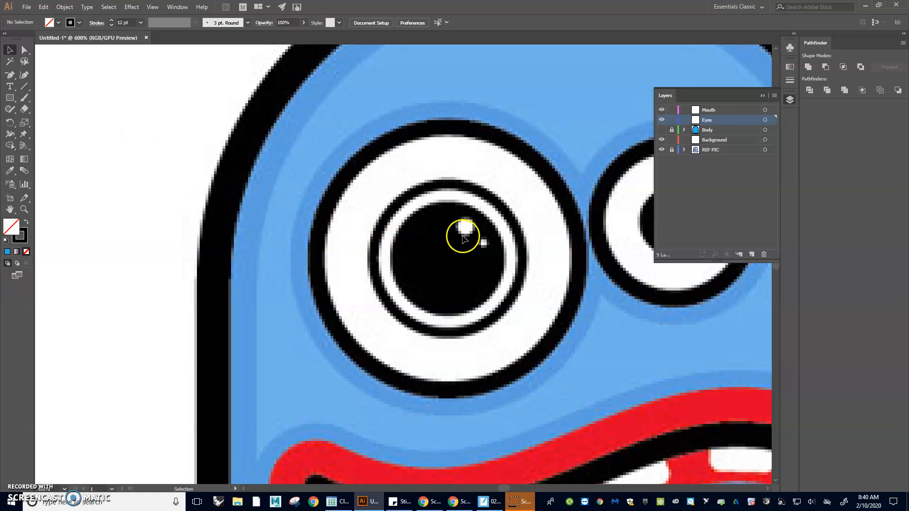
{"action": "left_click_drag", "start_coordinate": [10, 99], "coordinate": [57, 118]}
{"action": "left_click", "coordinate": [58, 22]}
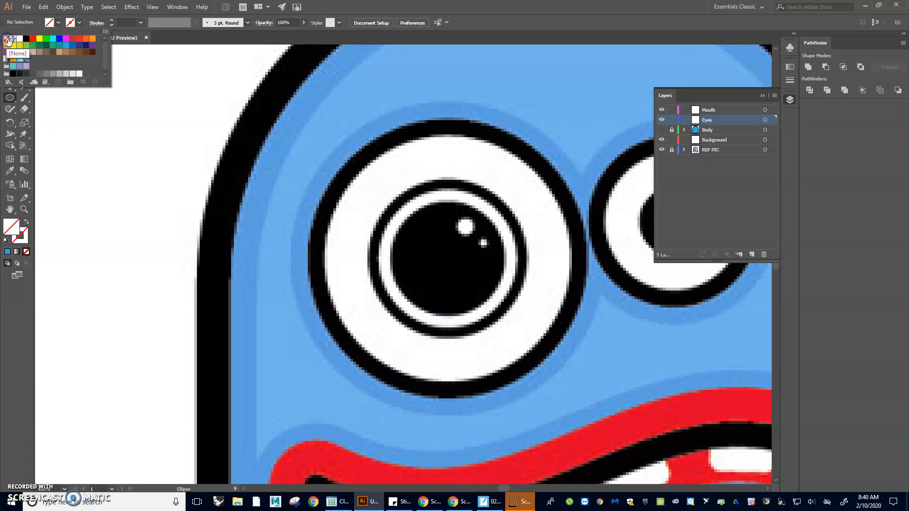
{"action": "left_click", "coordinate": [59, 22]}
{"action": "left_click", "coordinate": [58, 23]}
{"action": "left_click", "coordinate": [18, 40]}
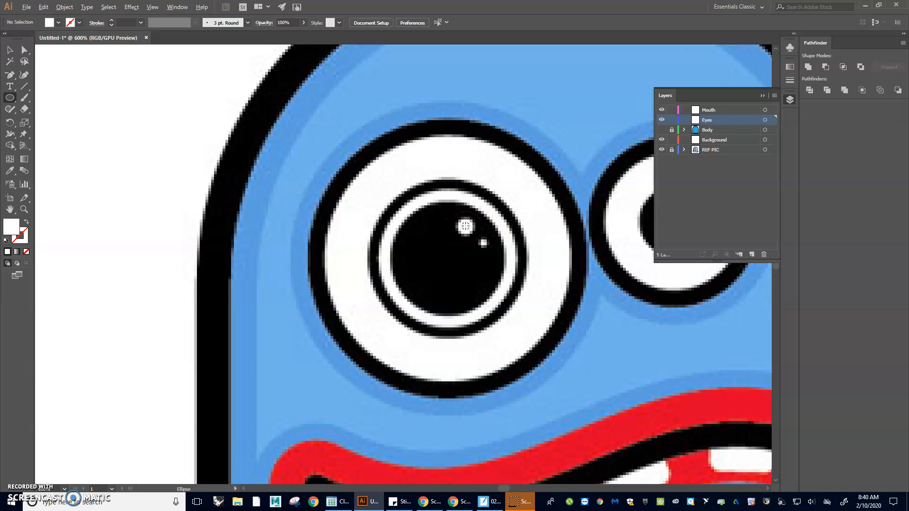
- Draw two white highlight circles over the large eye's reference highlights, making the smaller one about 2.5 pt wide
{"action": "mouse_move", "coordinate": [465, 226]}
{"action": "left_mouse_down"}
{"action": "mouse_move", "coordinate": [496, 252]}
{"action": "mouse_move", "coordinate": [475, 237]}
{"action": "mouse_move", "coordinate": [485, 244]}
{"action": "left_mouse_up"}
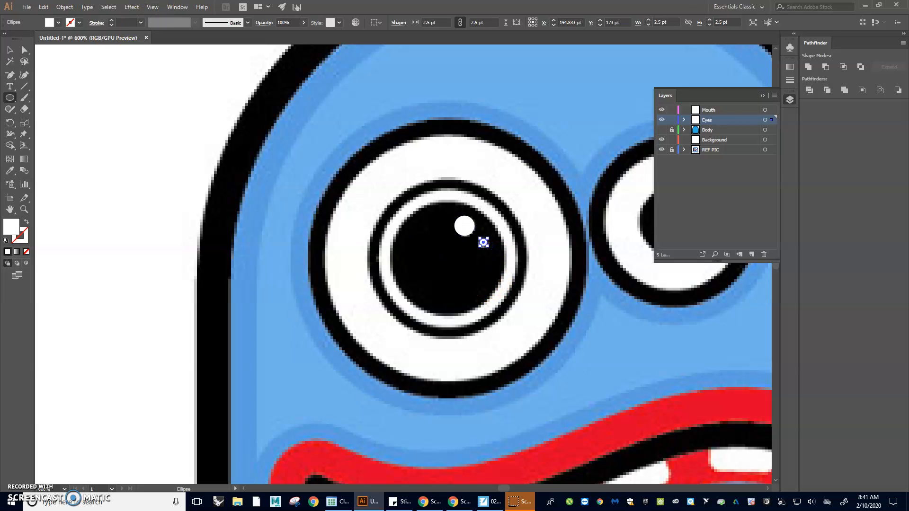
{"action": "left_click", "coordinate": [10, 50]}
{"action": "left_click", "coordinate": [467, 260]}
{"action": "left_click", "coordinate": [484, 242]}
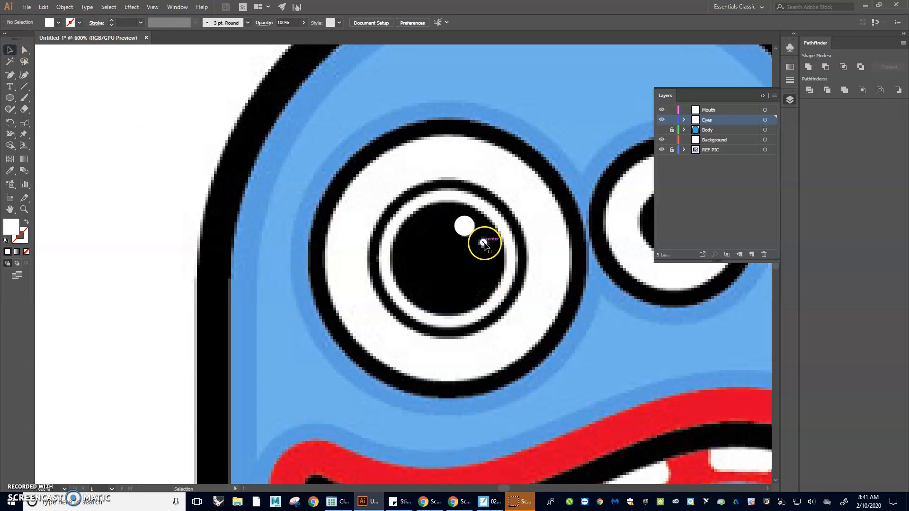
{"action": "left_click", "coordinate": [468, 229]}
{"action": "left_click", "coordinate": [446, 263]}
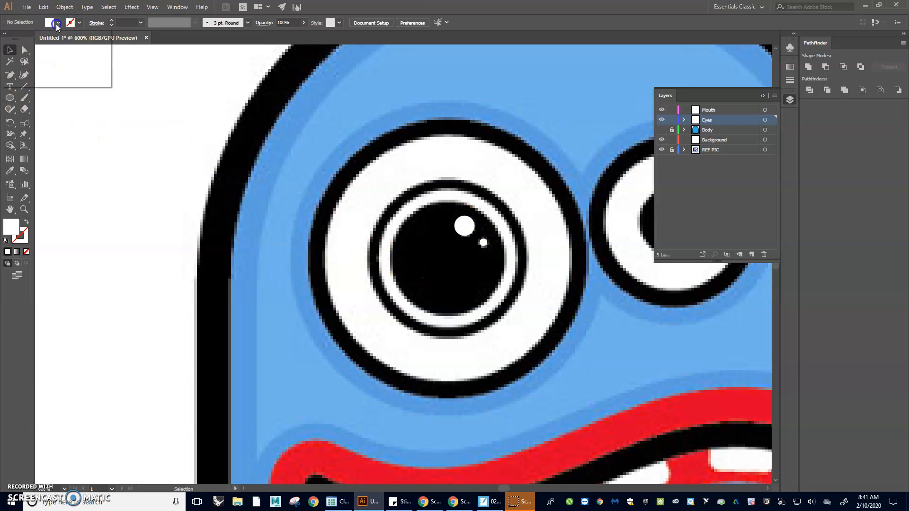
- Draw a black circle without stroke, about 40 pt wide, over the large eye's pupil
{"action": "left_click", "coordinate": [58, 22]}
{"action": "left_click", "coordinate": [27, 39]}
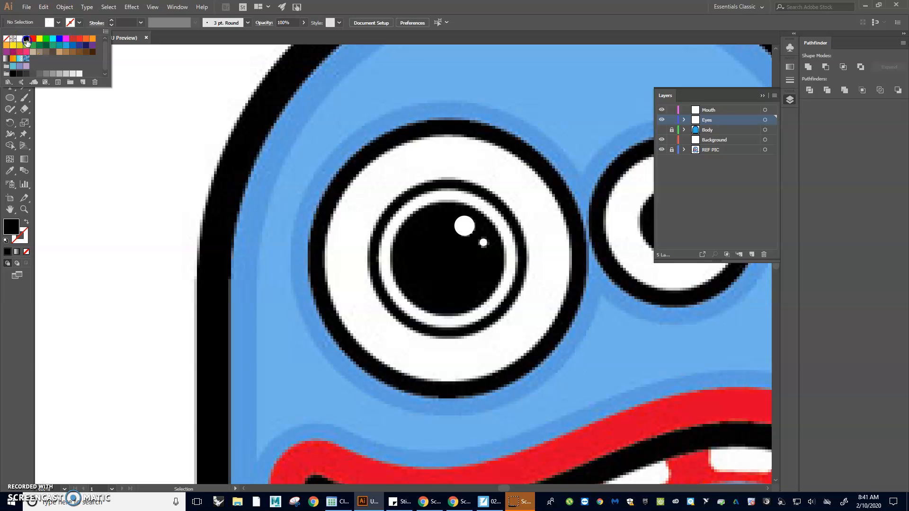
{"action": "left_click", "coordinate": [129, 183]}
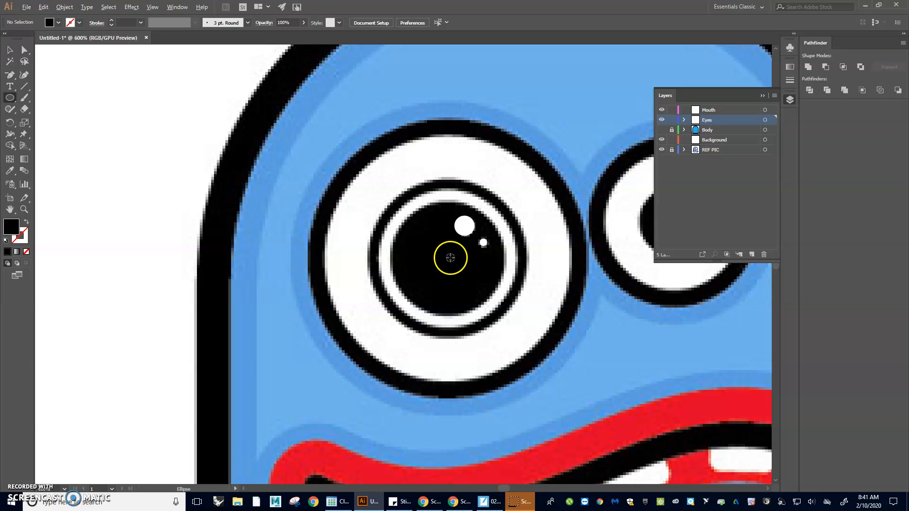
{"action": "left_click_drag", "start_coordinate": [448, 259], "coordinate": [504, 305]}
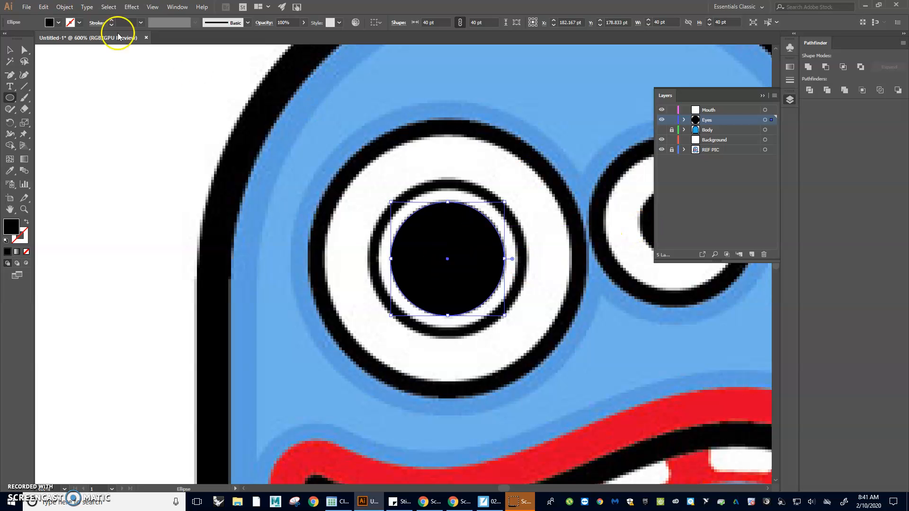
{"action": "left_click", "coordinate": [10, 50]}
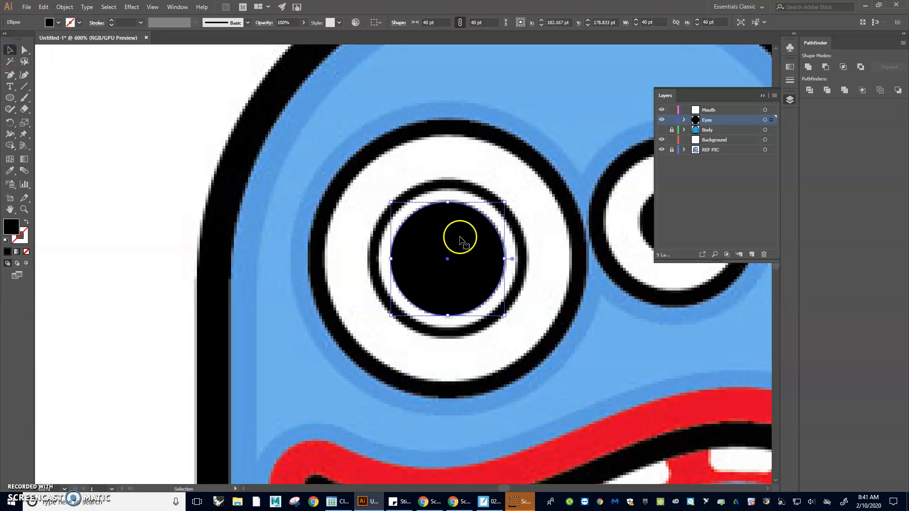
{"action": "left_click", "coordinate": [364, 285]}
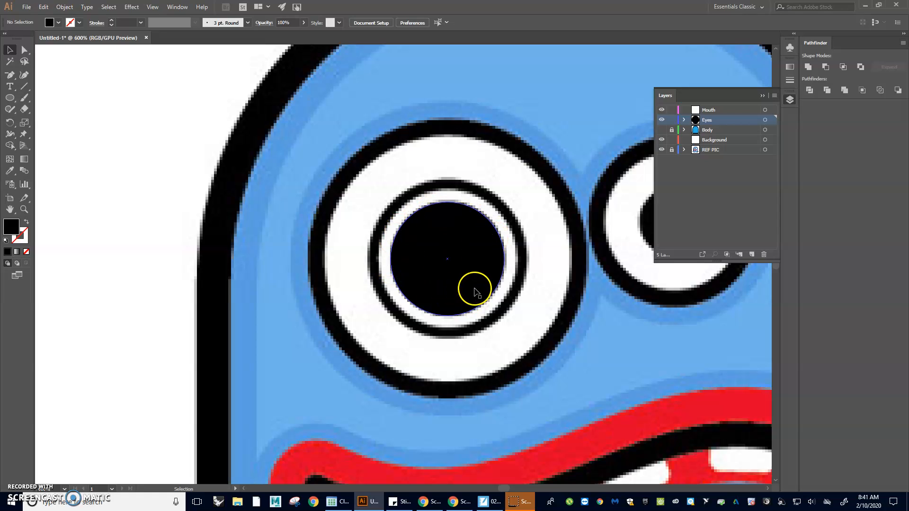
- Try sending the black pupil circle to the back, behind the two white highlights
{"action": "left_click", "coordinate": [423, 247]}
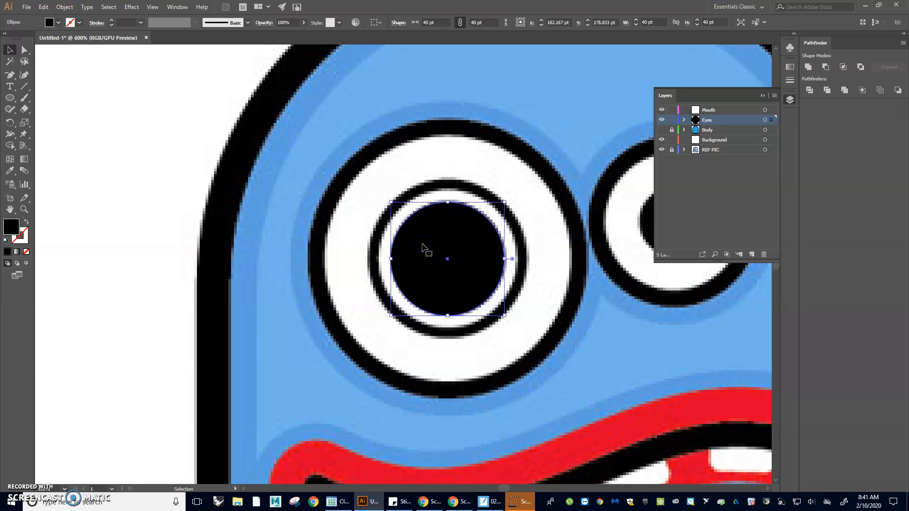
{"action": "right_click", "coordinate": [437, 238]}
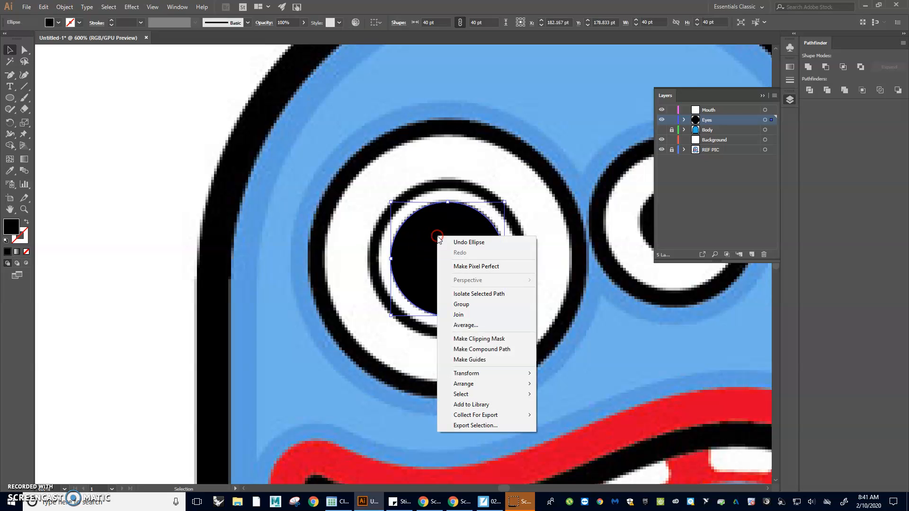
{"action": "mouse_move", "coordinate": [475, 386]}
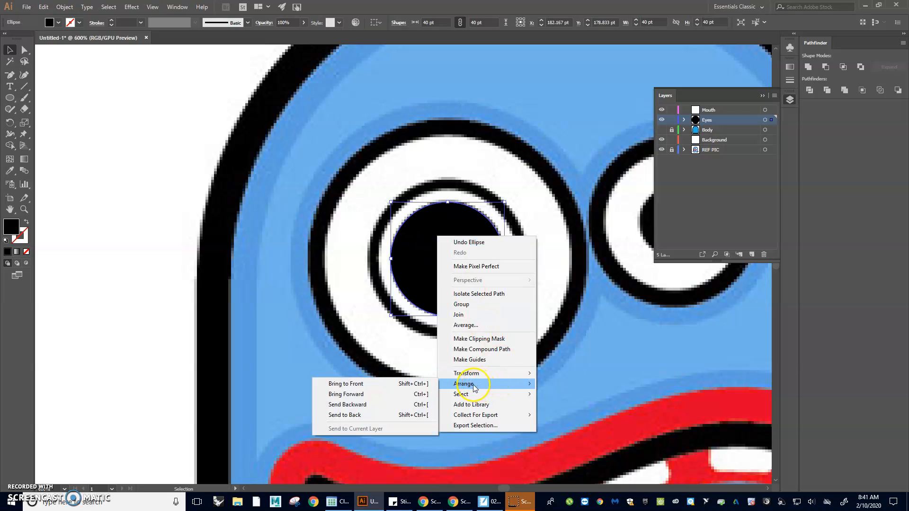
{"action": "left_click", "coordinate": [350, 416]}
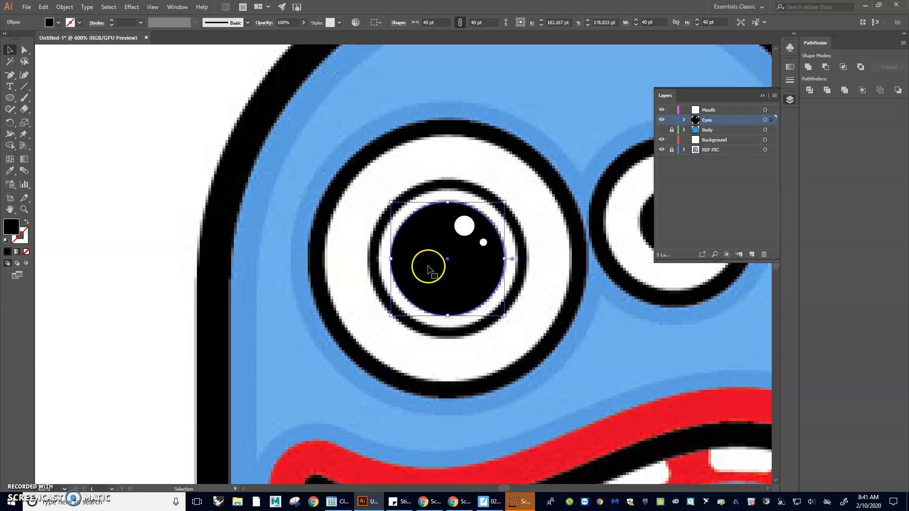
{"action": "left_click", "coordinate": [340, 291]}
{"action": "left_click_drag", "start_coordinate": [456, 277], "coordinate": [496, 317]}
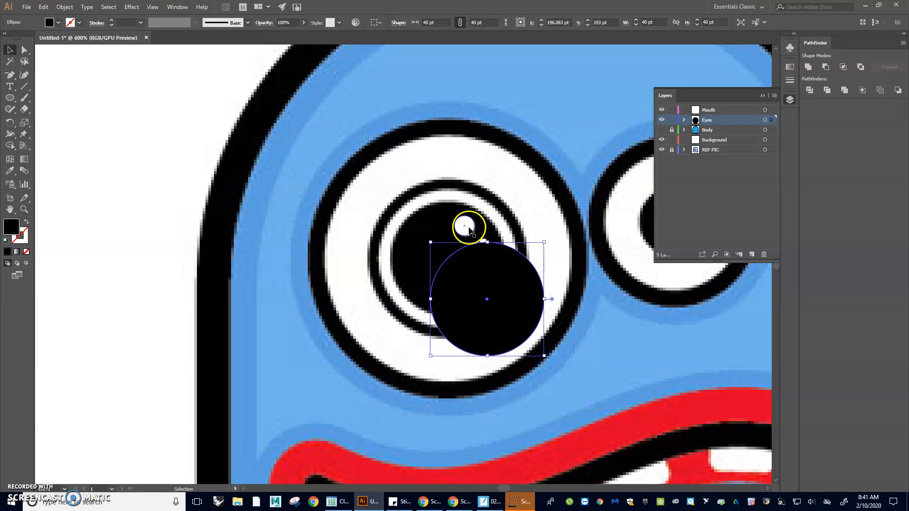
{"action": "key", "text": "ctrl+z"}
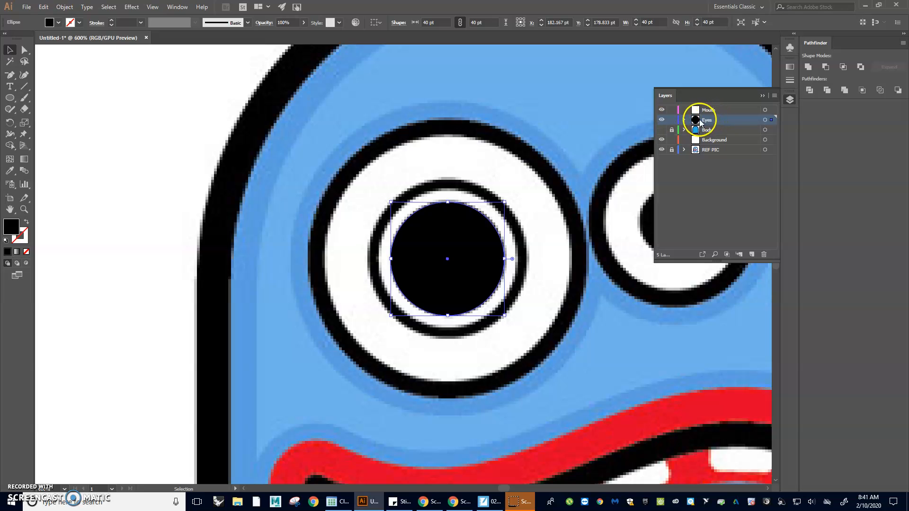
- Expand the Eyes layer and move the black pupil ellipse below both white highlight ellipses in the stacking order
{"action": "left_click", "coordinate": [685, 120]}
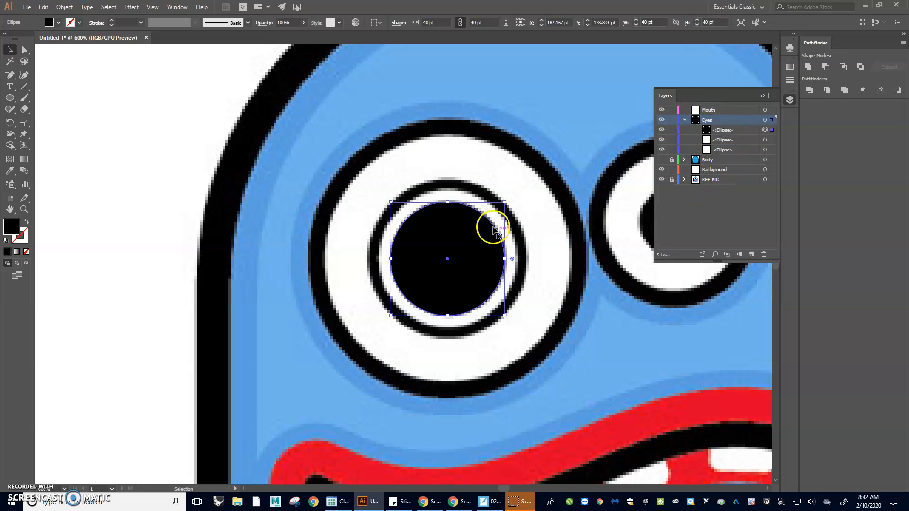
{"action": "left_click_drag", "start_coordinate": [724, 132], "coordinate": [727, 155]}
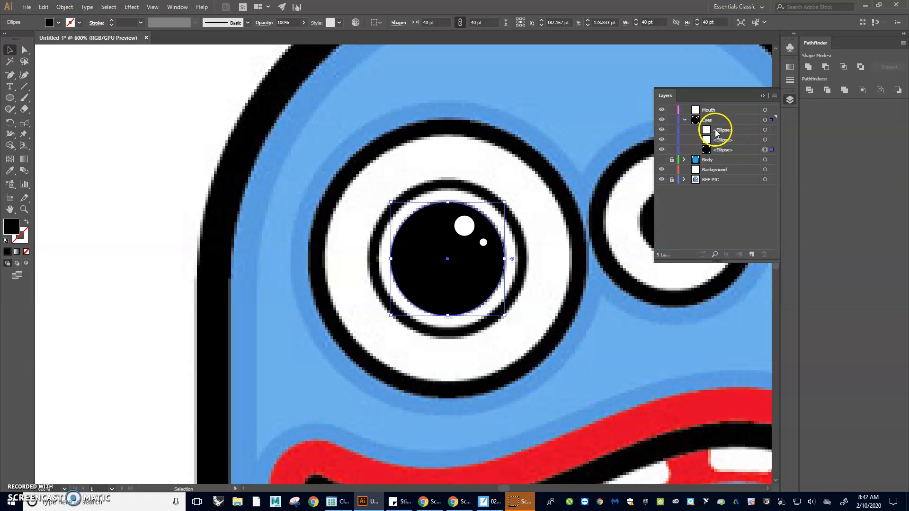
{"action": "left_click", "coordinate": [576, 171]}
- Duplicate the black pupil circle in place and fill the copy white
{"action": "left_click", "coordinate": [469, 271]}
{"action": "key", "text": "a"}
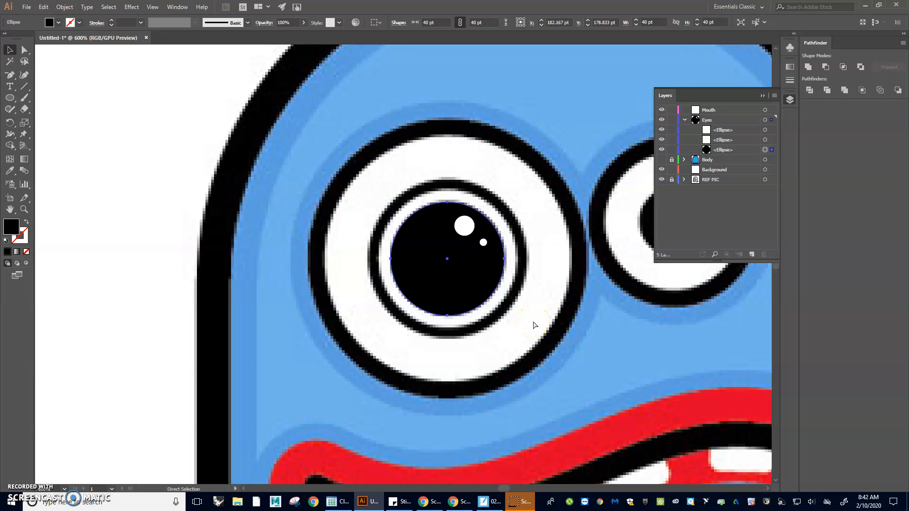
{"action": "key", "text": "ctrl+f"}
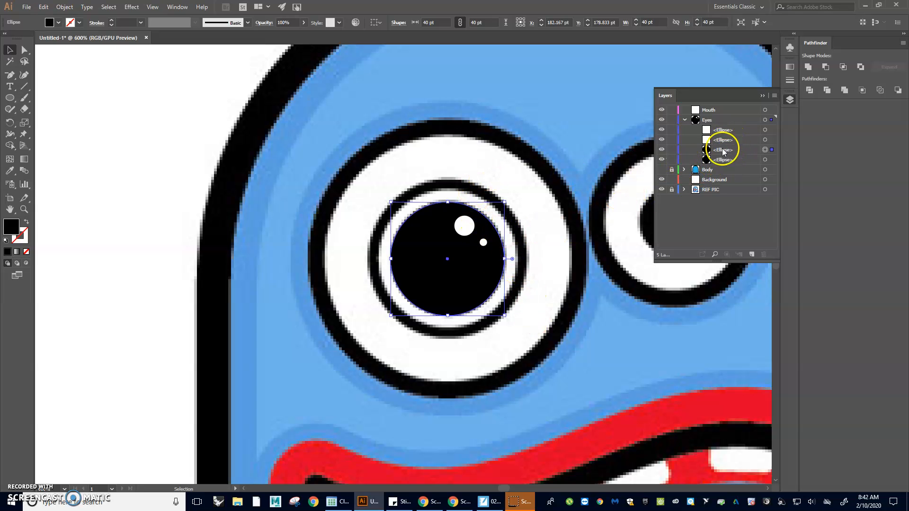
{"action": "left_click", "coordinate": [59, 24]}
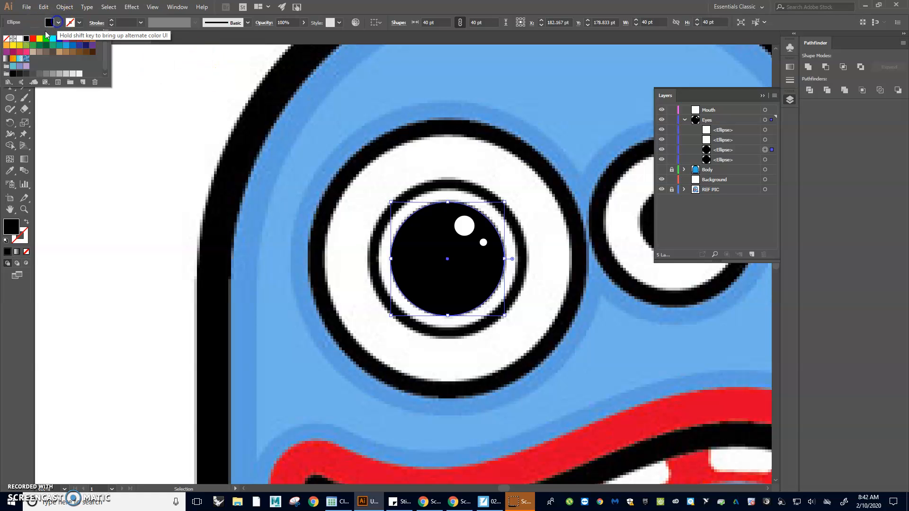
{"action": "left_click", "coordinate": [20, 39]}
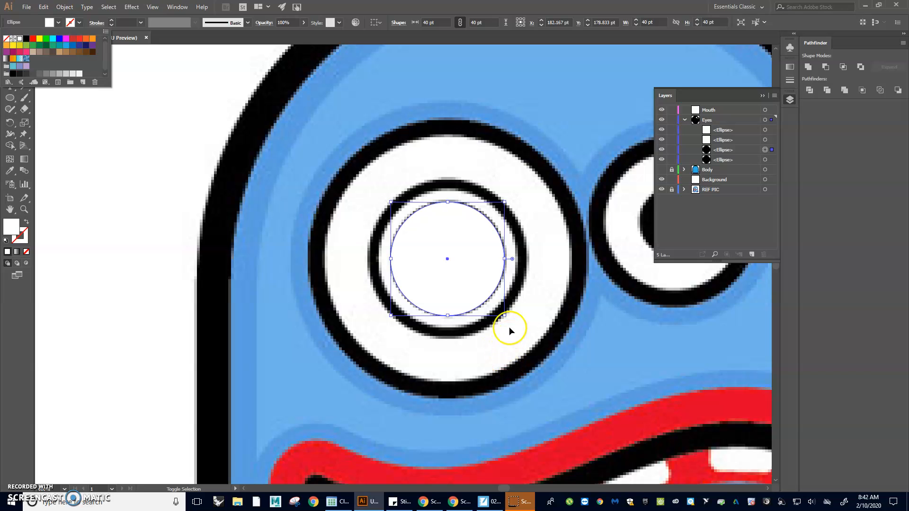
- Enlarge the white copy around its centre to about 48.7 pt and stack it beneath the black pupil
{"action": "left_click", "coordinate": [504, 315]}
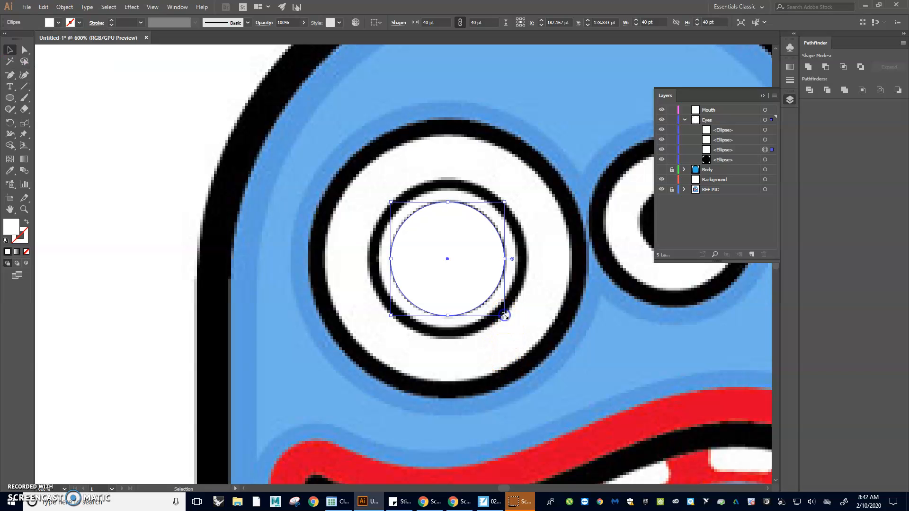
{"action": "left_click_drag", "start_coordinate": [505, 315], "coordinate": [522, 328]}
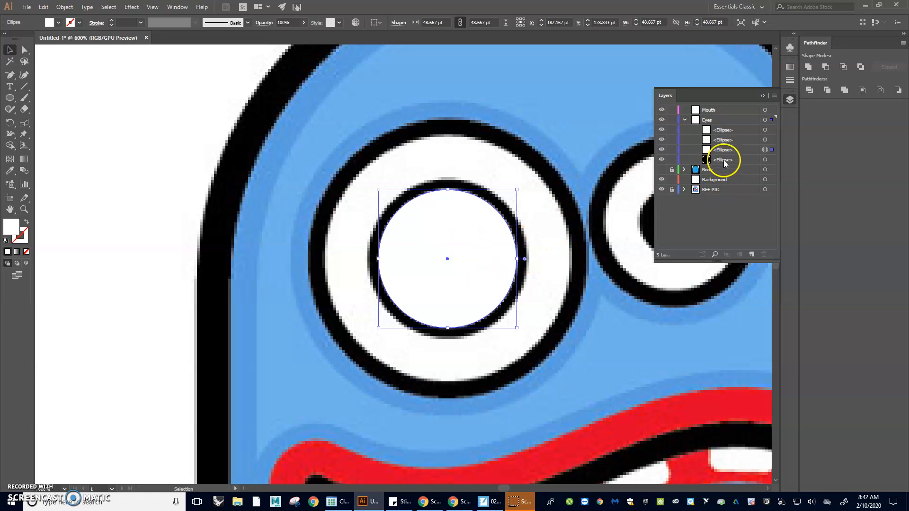
{"action": "left_click_drag", "start_coordinate": [725, 150], "coordinate": [725, 164]}
{"action": "left_click", "coordinate": [576, 169]}
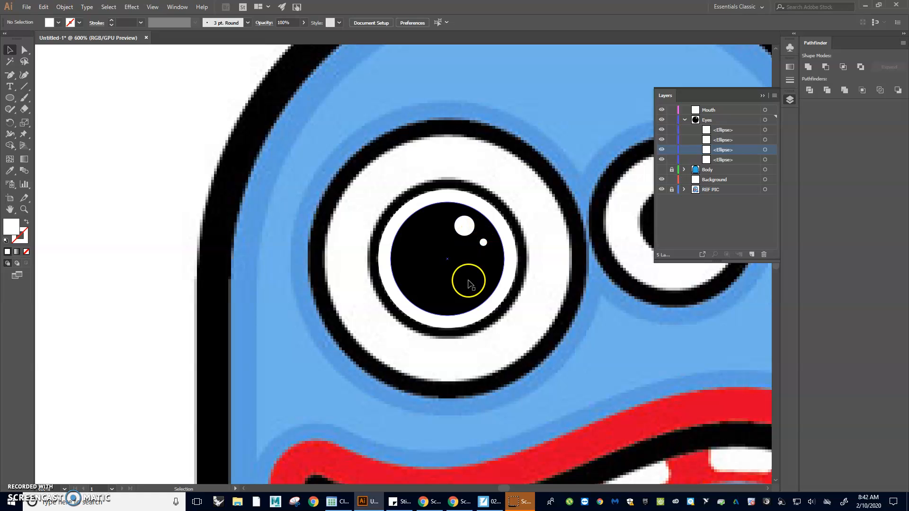
- Duplicate the white circle that surrounds the black pupil in place
{"action": "left_click", "coordinate": [508, 243]}
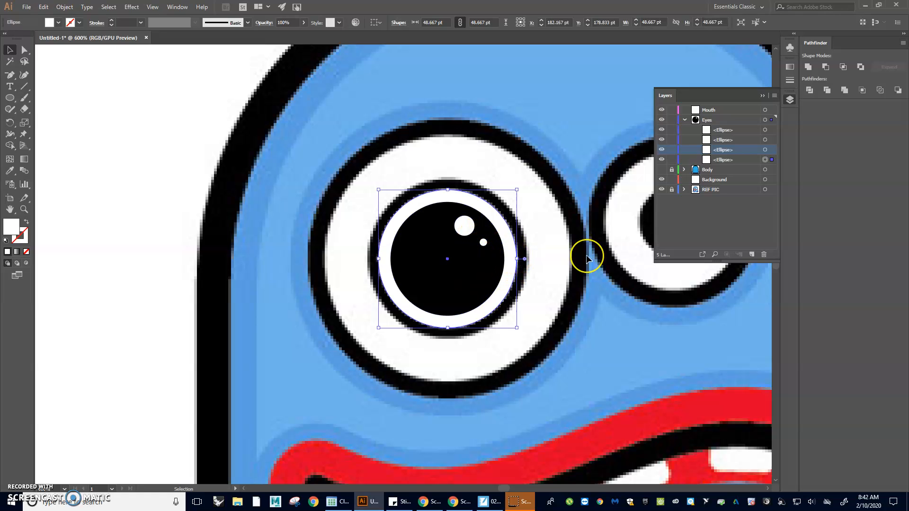
{"action": "key", "text": "a"}
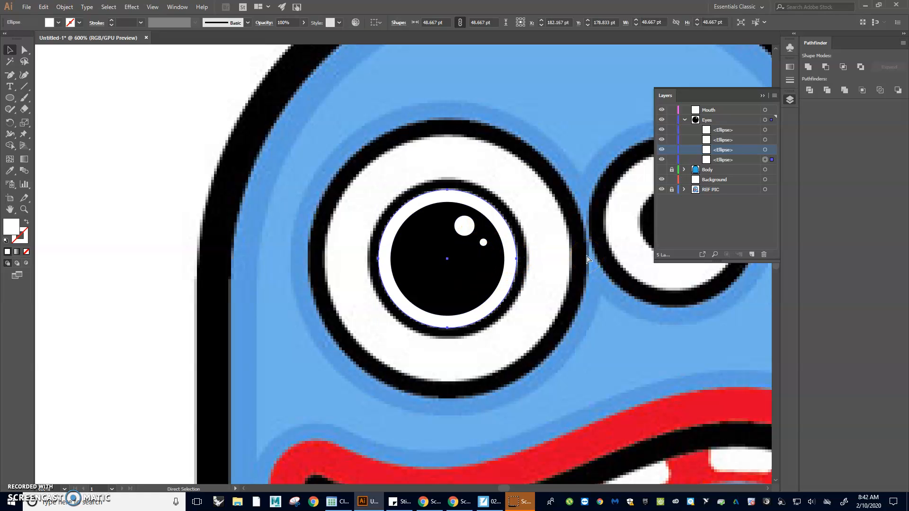
{"action": "key", "text": "v"}
{"action": "key", "text": "ctrl+c"}
{"action": "key", "text": "ctrl+f"}
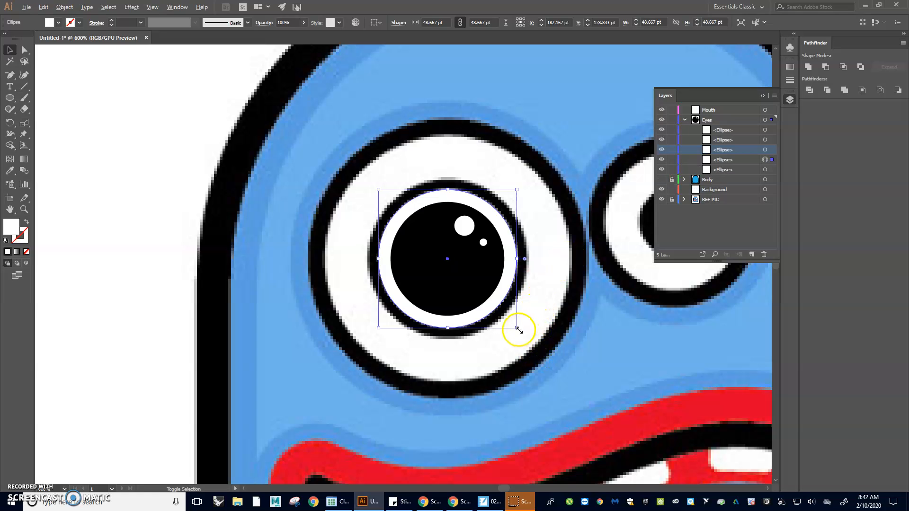
- Enlarge the new copy around its centre to about 56.8 pt and fill it black
{"action": "left_click_drag", "start_coordinate": [516, 327], "coordinate": [528, 339]}
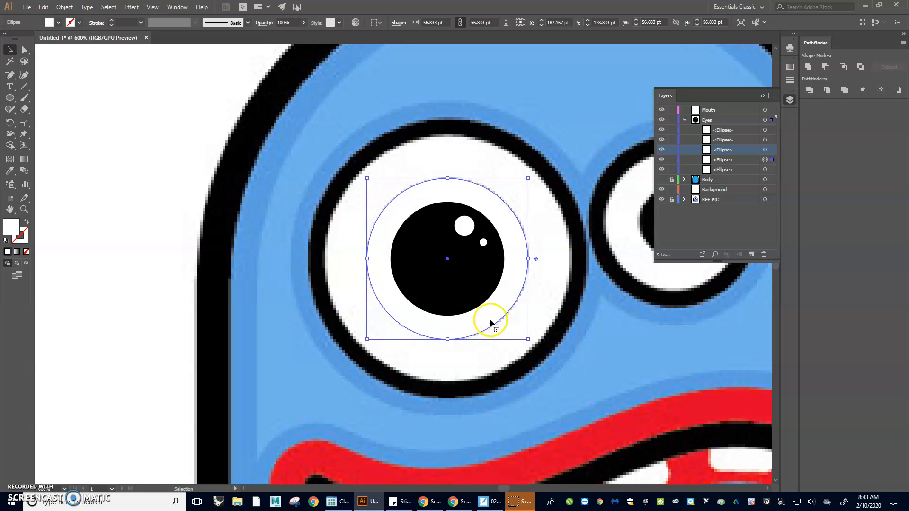
{"action": "left_click", "coordinate": [56, 22]}
{"action": "left_click", "coordinate": [26, 38]}
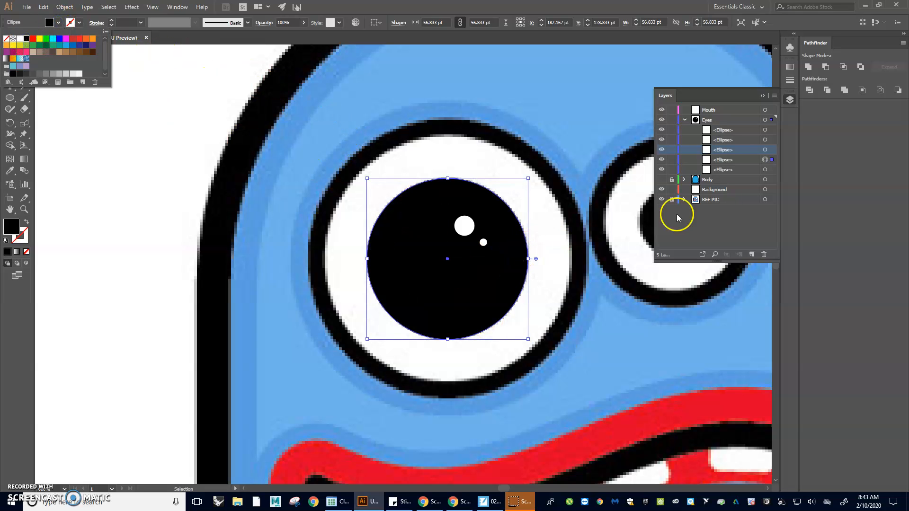
- Move the about 56.8 pt black circle beneath the white circle in the Eyes layer's stacking order
{"action": "left_click", "coordinate": [503, 238]}
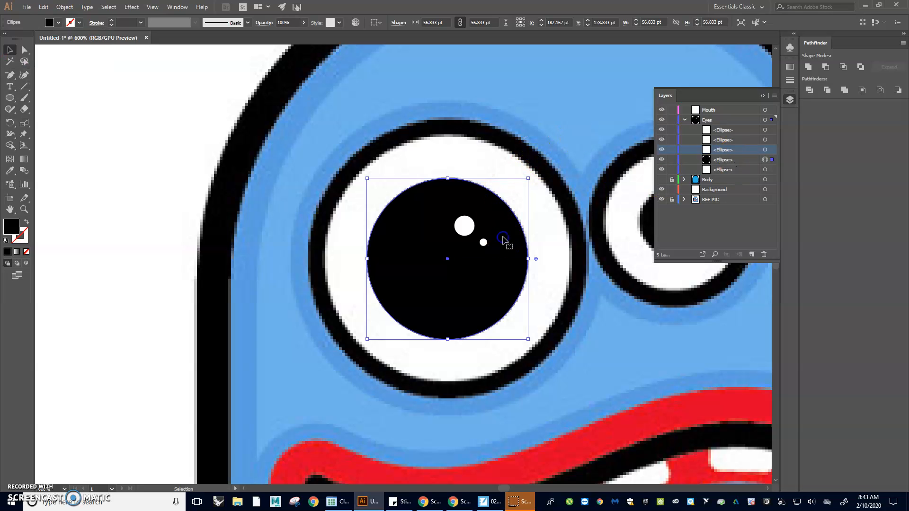
{"action": "left_click", "coordinate": [588, 100]}
{"action": "left_click", "coordinate": [503, 204]}
{"action": "left_click_drag", "start_coordinate": [728, 162], "coordinate": [730, 177]}
{"action": "left_click", "coordinate": [564, 134]}
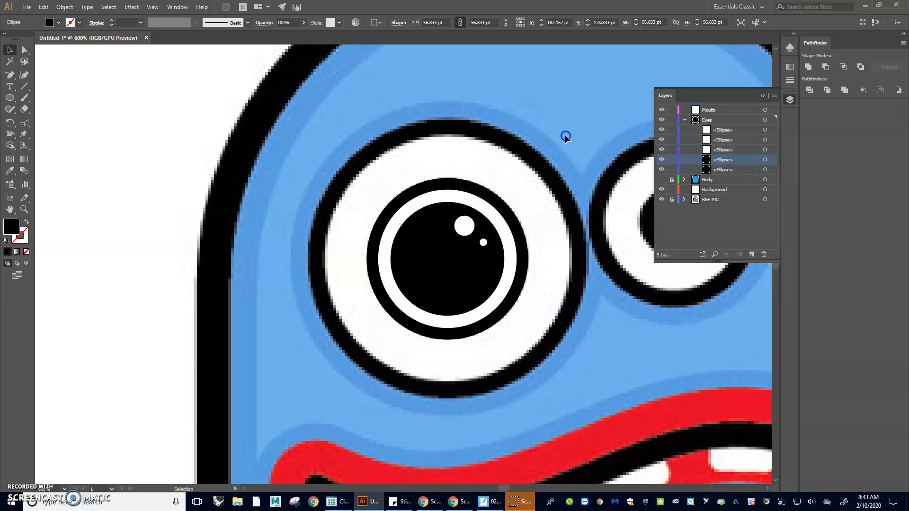
{"action": "left_click", "coordinate": [507, 226]}
{"action": "left_click", "coordinate": [506, 232]}
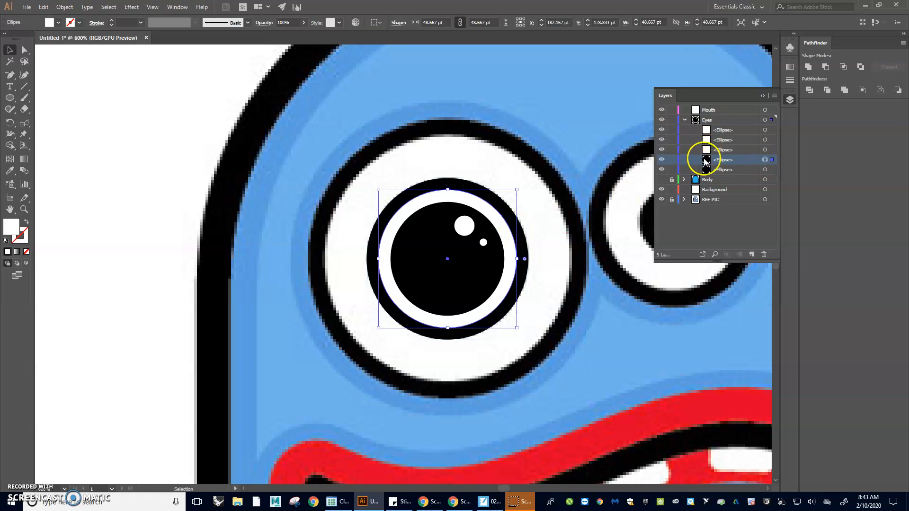
{"action": "left_click_drag", "start_coordinate": [517, 228], "coordinate": [557, 202]}
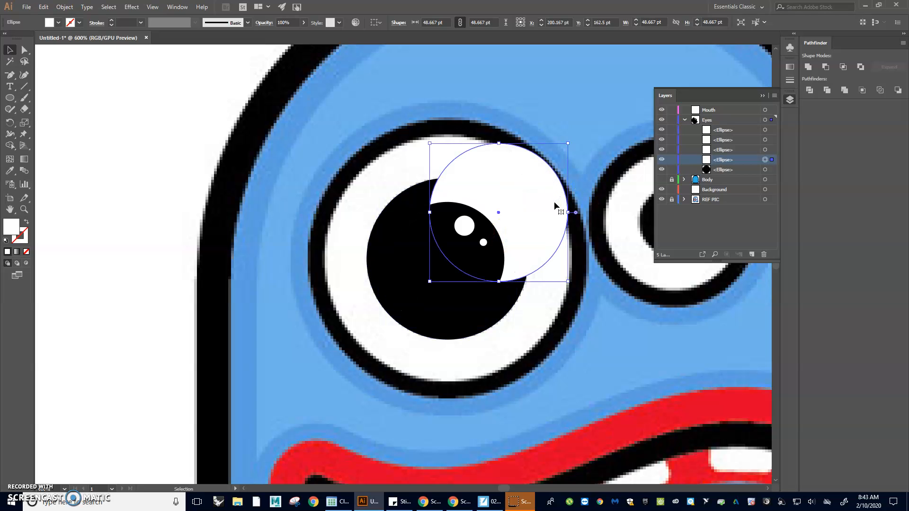
{"action": "key", "text": "ctrl+z"}
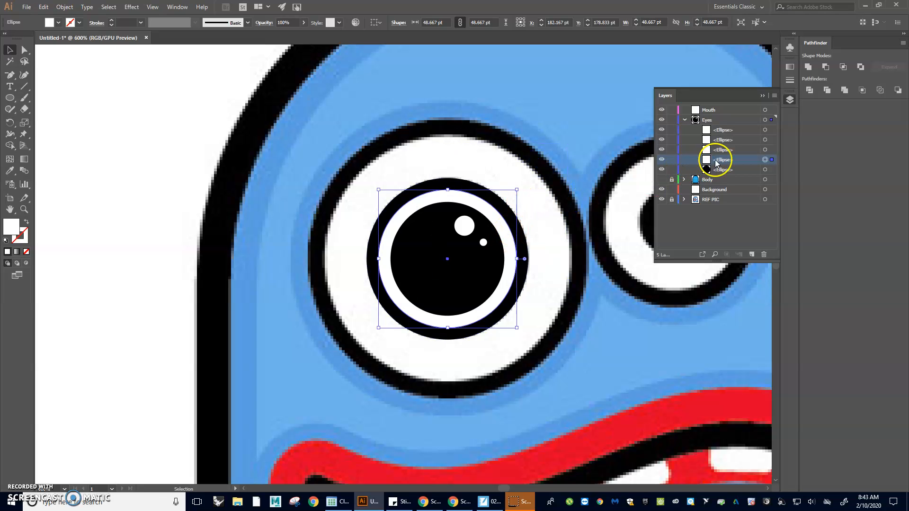
{"action": "left_click", "coordinate": [492, 238]}
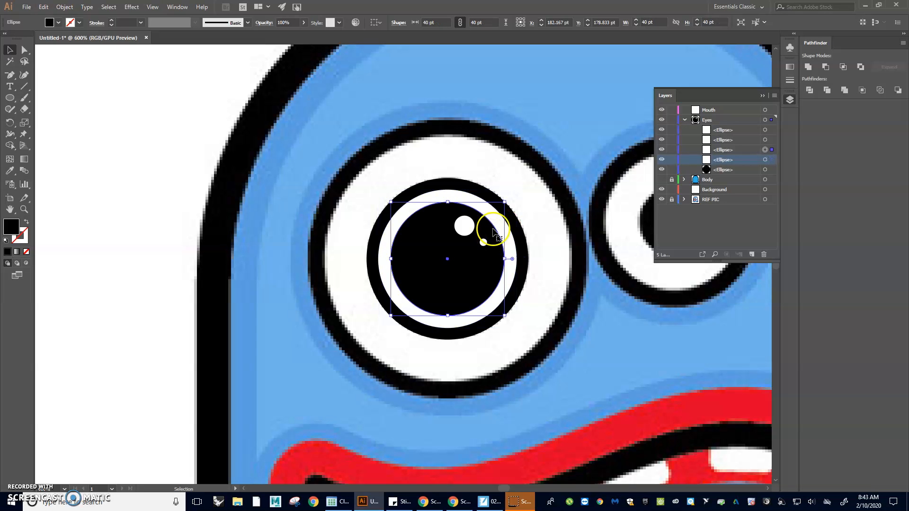
{"action": "left_click_drag", "start_coordinate": [493, 228], "coordinate": [504, 214]}
{"action": "key", "text": "ctrl+z"}
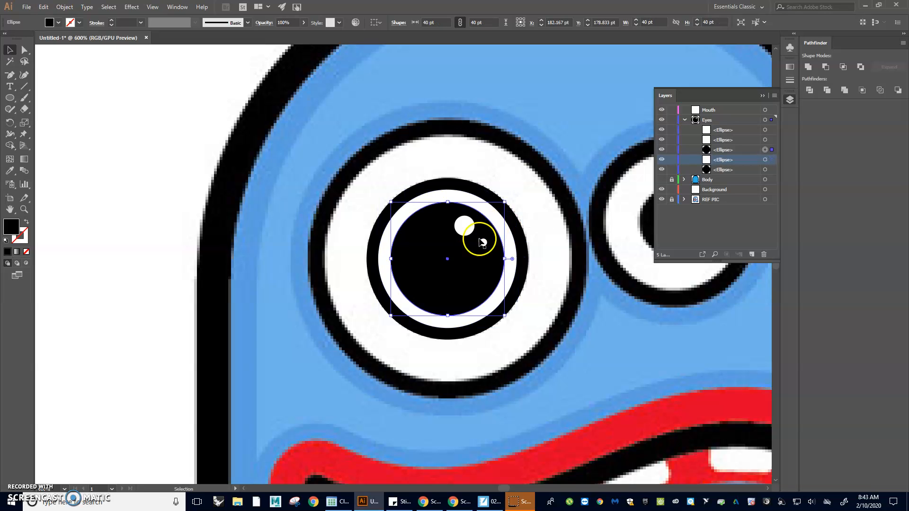
- Duplicate the outer black circle in place and enlarge the copy around its centre to about 87 pt
{"action": "left_click", "coordinate": [541, 233]}
{"action": "left_click", "coordinate": [528, 245]}
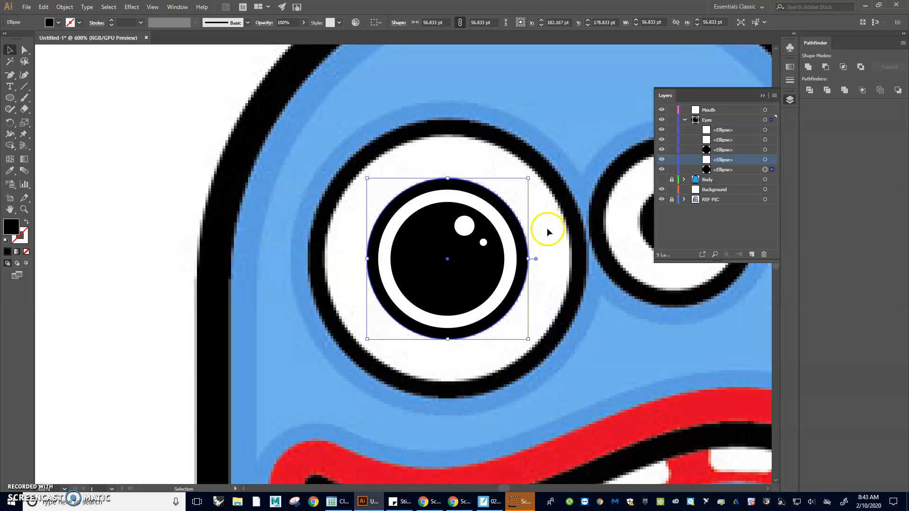
{"action": "key", "text": "a"}
{"action": "key", "text": "ctrl+c"}
{"action": "key", "text": "ctrl+f"}
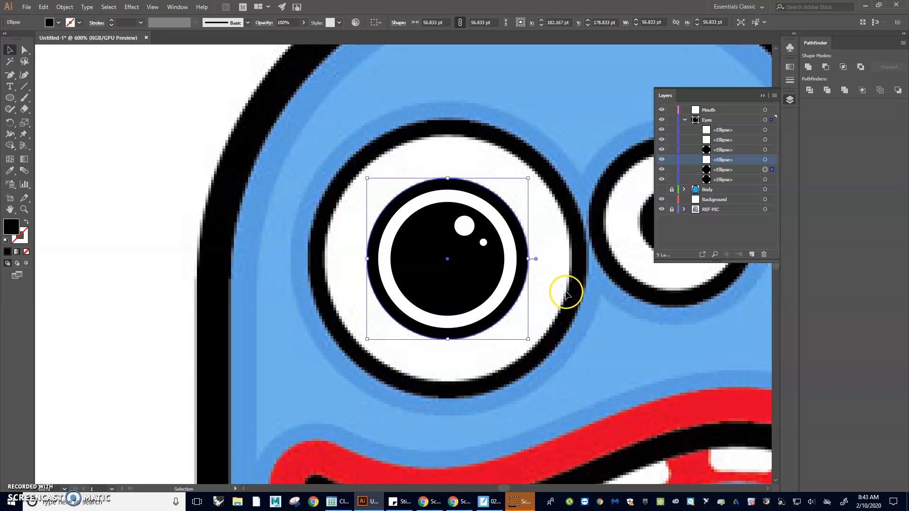
{"action": "left_click_drag", "start_coordinate": [528, 339], "coordinate": [571, 389]}
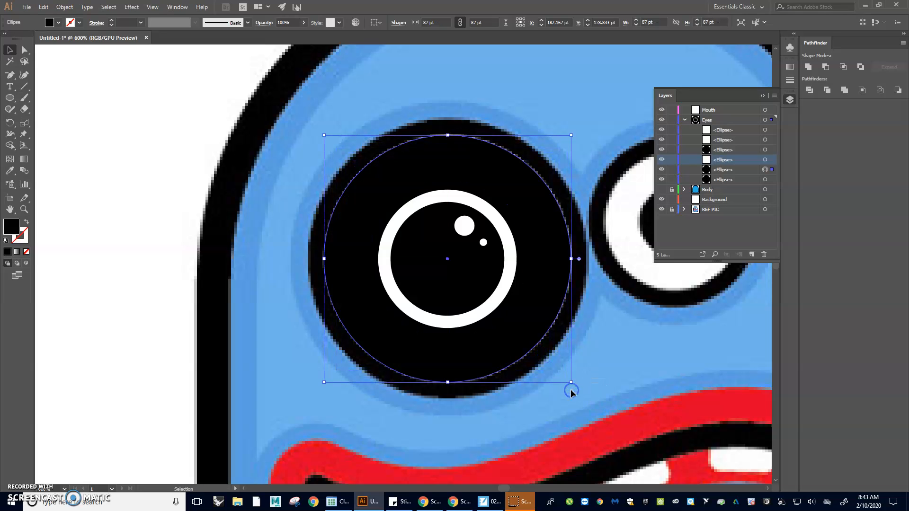
- Fill the 87 pt circle white and send it to the back of the eye's circle stack
{"action": "left_click", "coordinate": [59, 23]}
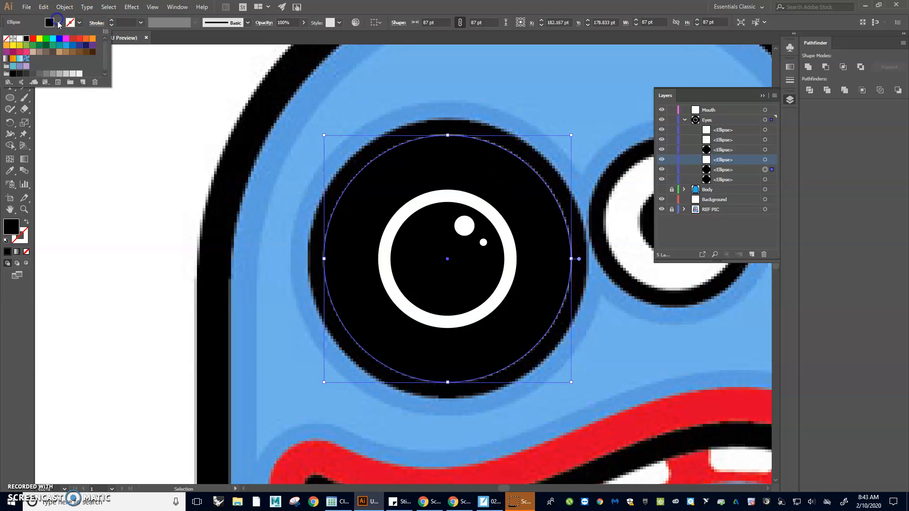
{"action": "left_click", "coordinate": [20, 38]}
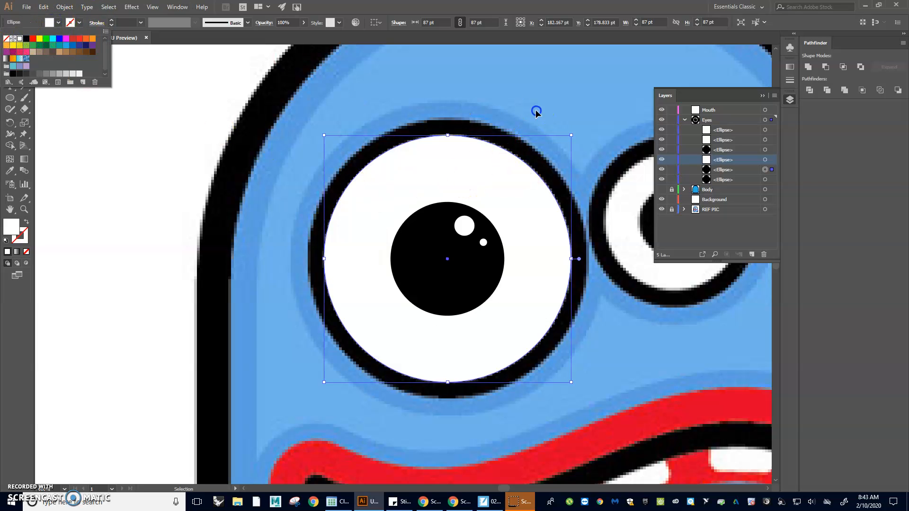
{"action": "left_click", "coordinate": [470, 160]}
{"action": "right_click", "coordinate": [470, 161]}
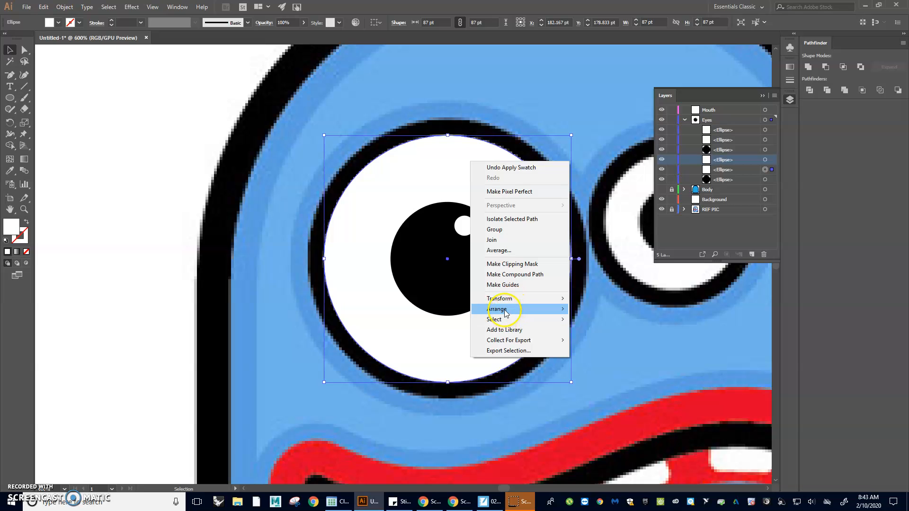
{"action": "mouse_move", "coordinate": [497, 309]}
{"action": "left_click", "coordinate": [380, 341]}
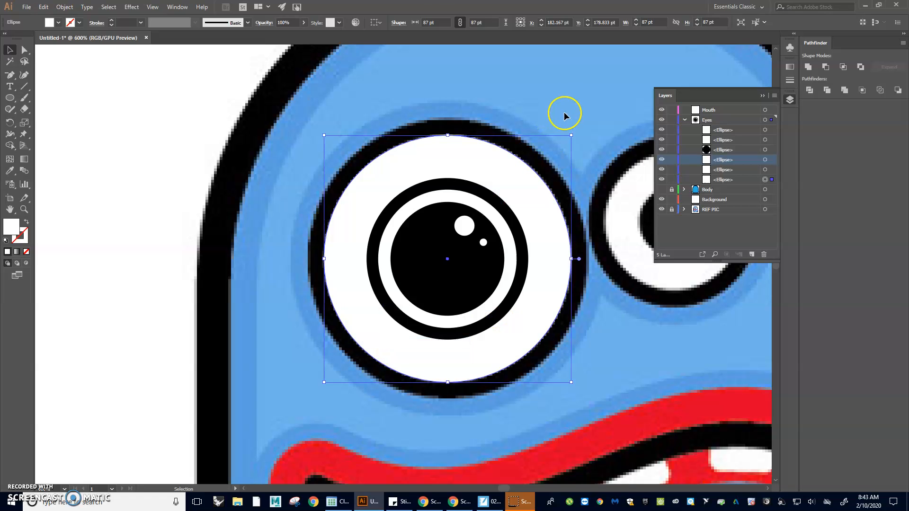
- Duplicate the large white circle in place and enlarge the copy around its centre to about 98.3 pt
{"action": "key", "text": "a"}
{"action": "left_click", "coordinate": [514, 178]}
{"action": "key", "text": "ctrl+c"}
{"action": "key", "text": "ctrl+f"}
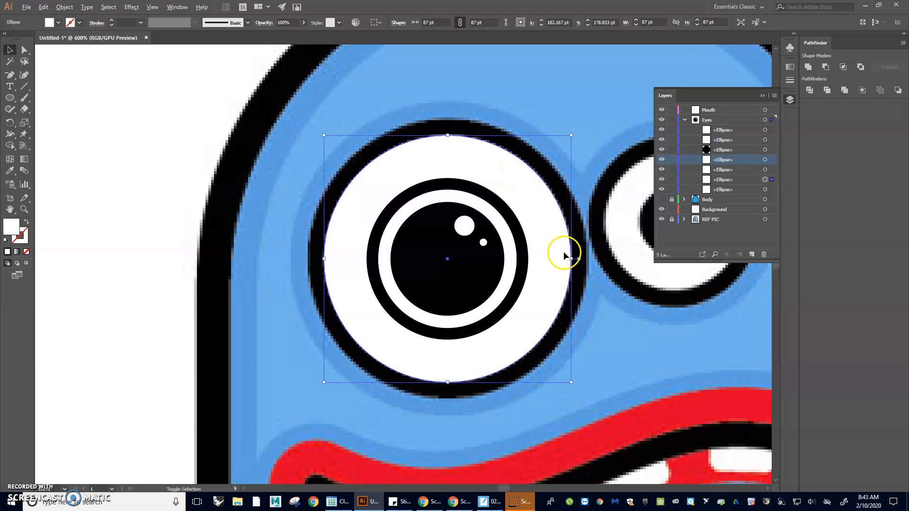
{"action": "left_click_drag", "start_coordinate": [571, 383], "coordinate": [587, 406]}
- Fill the 98.3 pt circle black and stack it beneath the large white circle in the Eyes layer
{"action": "left_click", "coordinate": [47, 22]}
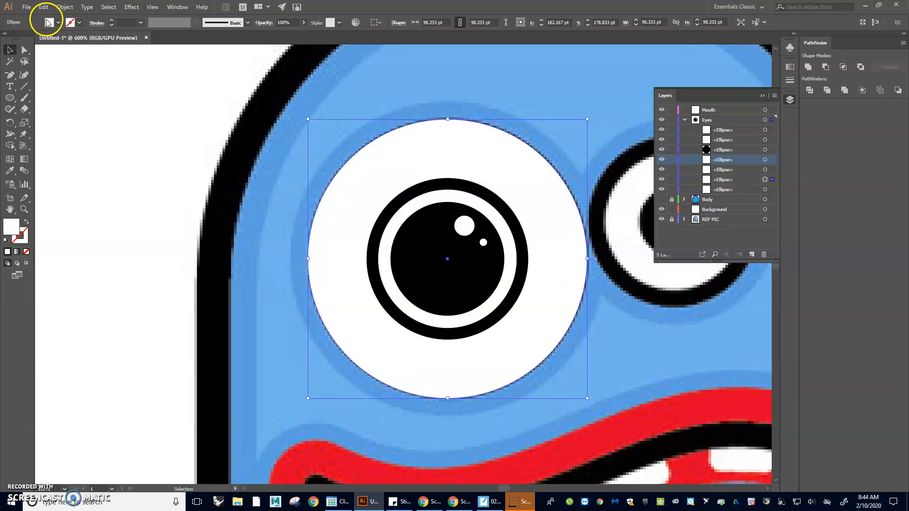
{"action": "left_click", "coordinate": [27, 39]}
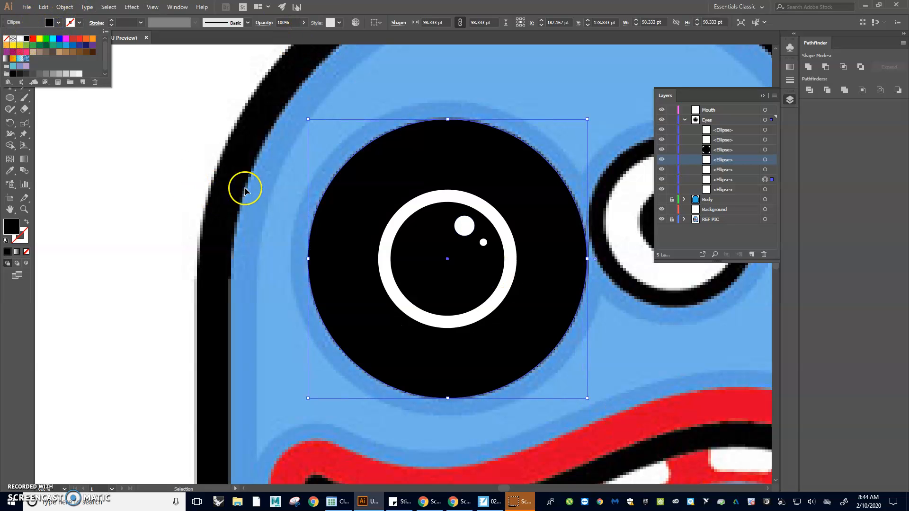
{"action": "left_click", "coordinate": [177, 179]}
{"action": "left_click", "coordinate": [389, 173]}
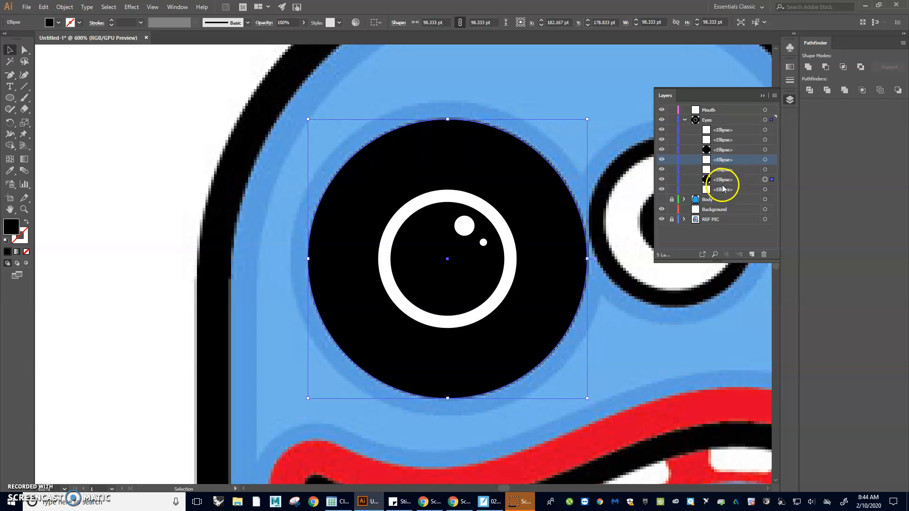
{"action": "left_click_drag", "start_coordinate": [726, 179], "coordinate": [724, 194]}
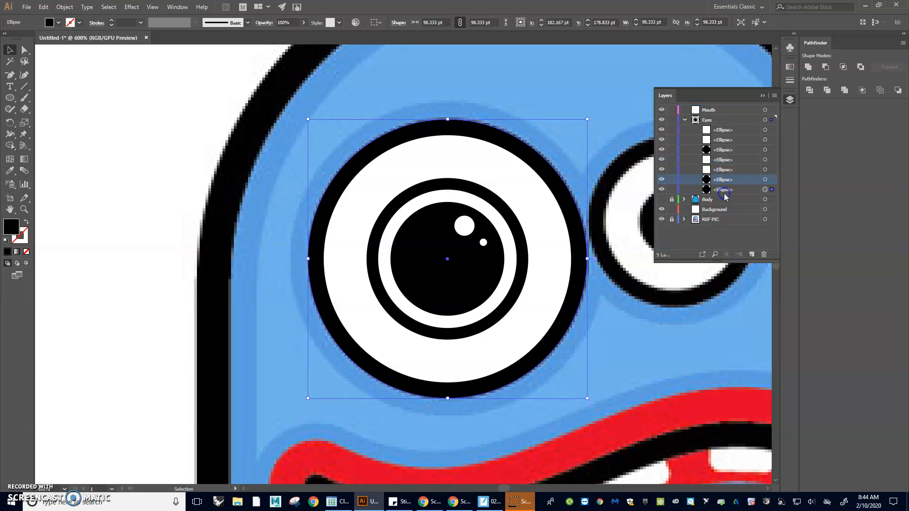
{"action": "left_click", "coordinate": [589, 87]}
- Duplicate the outermost black circle in place and enlarge the copy around its centre to about 111.7 pt
{"action": "left_click", "coordinate": [529, 156]}
{"action": "key", "text": "ctrl"}
{"action": "key", "text": "ctrl+c"}
{"action": "key", "text": "ctrl+f"}
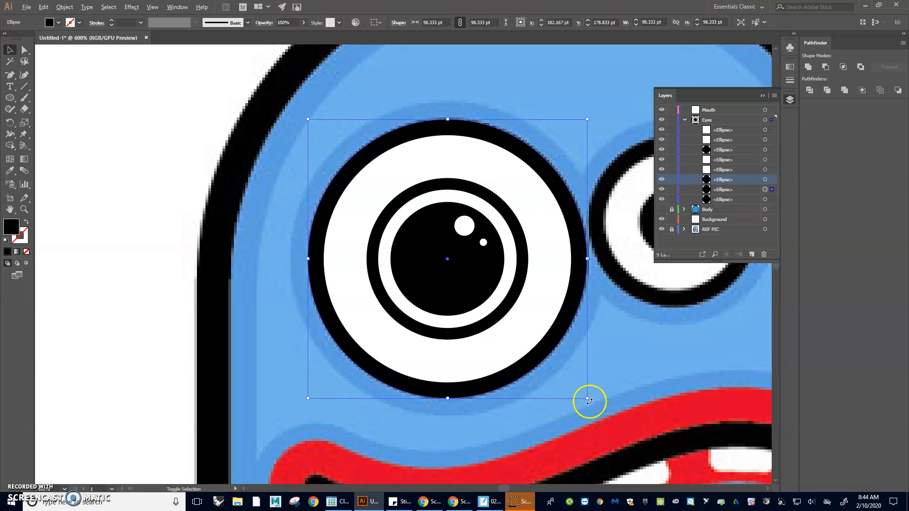
{"action": "left_click_drag", "start_coordinate": [588, 399], "coordinate": [607, 418]}
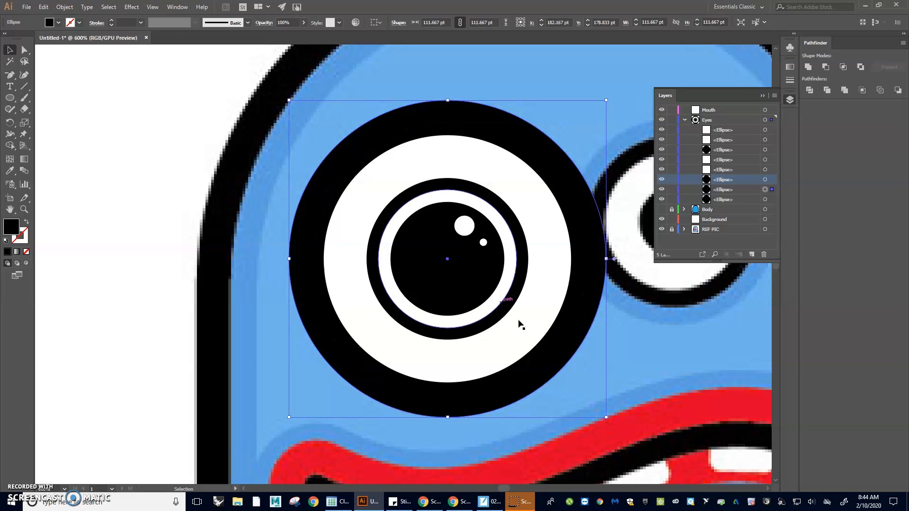
- Fill the 111.7 pt circle with medium blue and send it behind all the other eye circles
{"action": "left_click", "coordinate": [50, 22]}
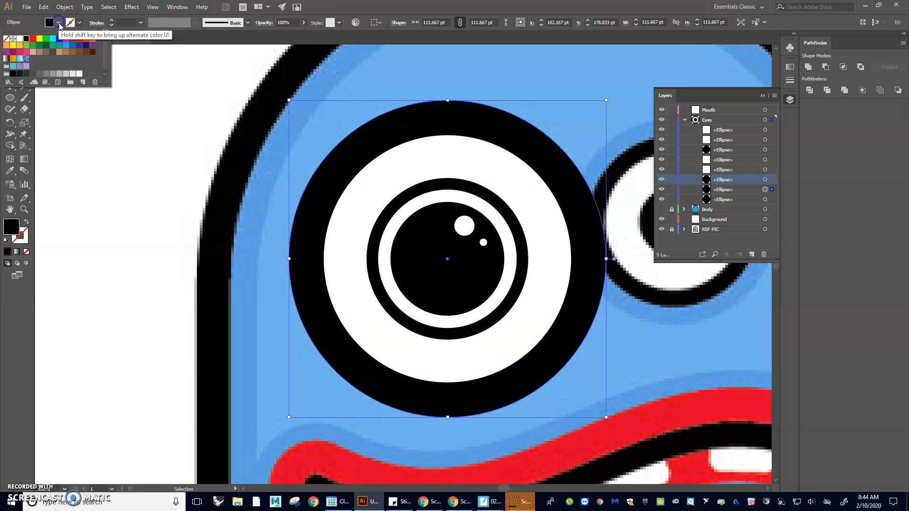
{"action": "left_click", "coordinate": [71, 48]}
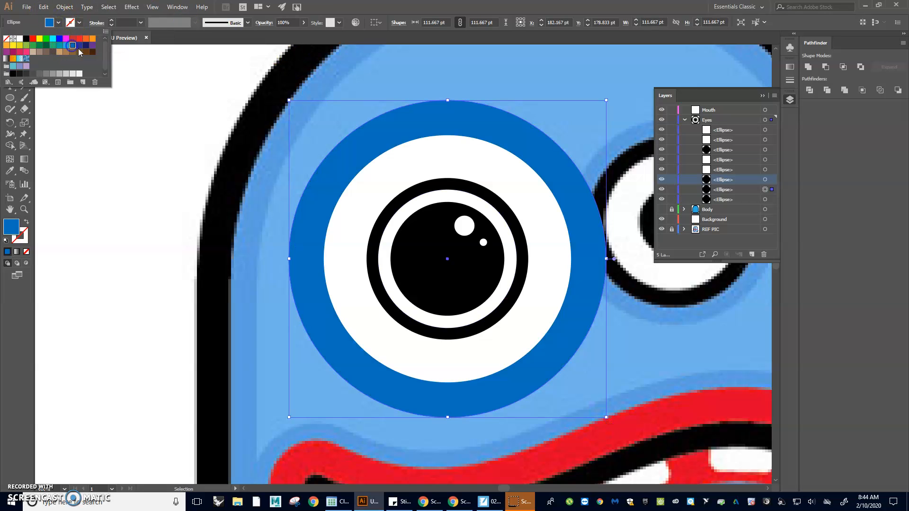
{"action": "right_click", "coordinate": [394, 129]}
{"action": "mouse_move", "coordinate": [430, 275]}
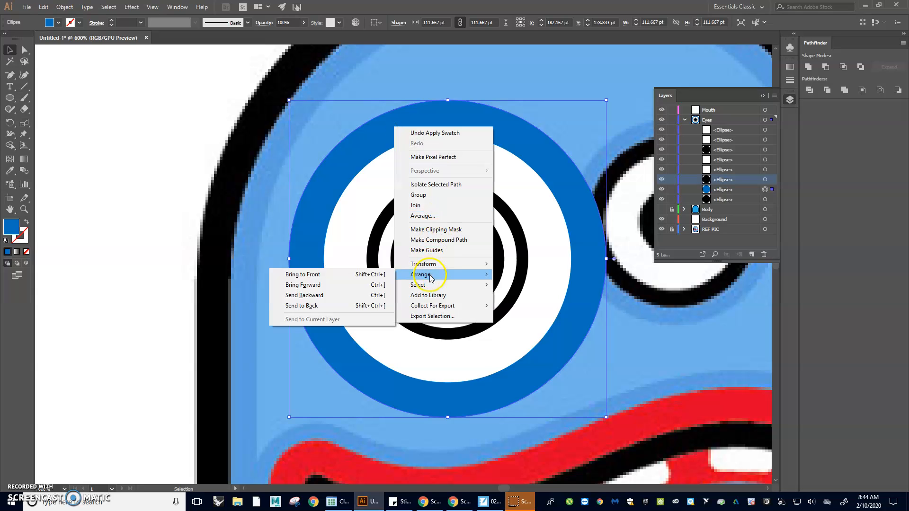
{"action": "left_click", "coordinate": [315, 306]}
{"action": "left_click", "coordinate": [178, 227]}
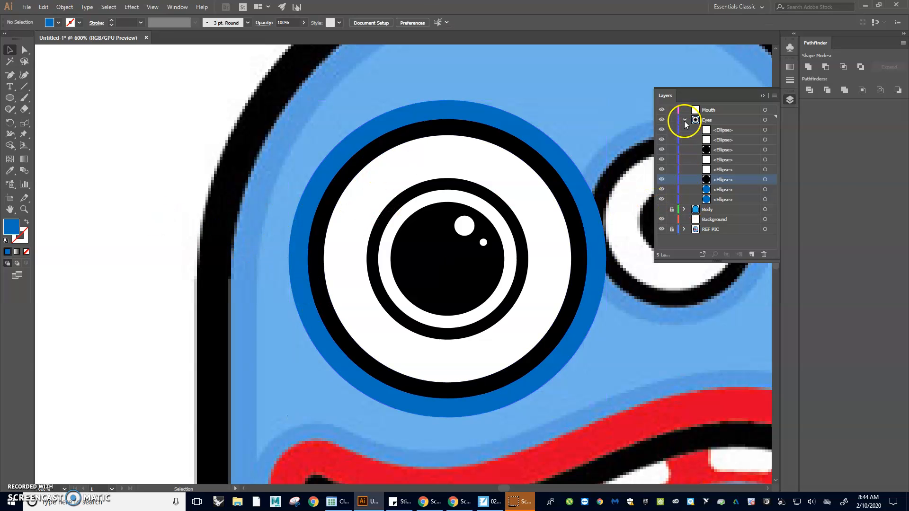
- Collapse the Eyes layer and temporarily hide the REF PIC layer to examine the traced eye on its own
{"action": "left_click", "coordinate": [685, 121]}
{"action": "left_click", "coordinate": [671, 150]}
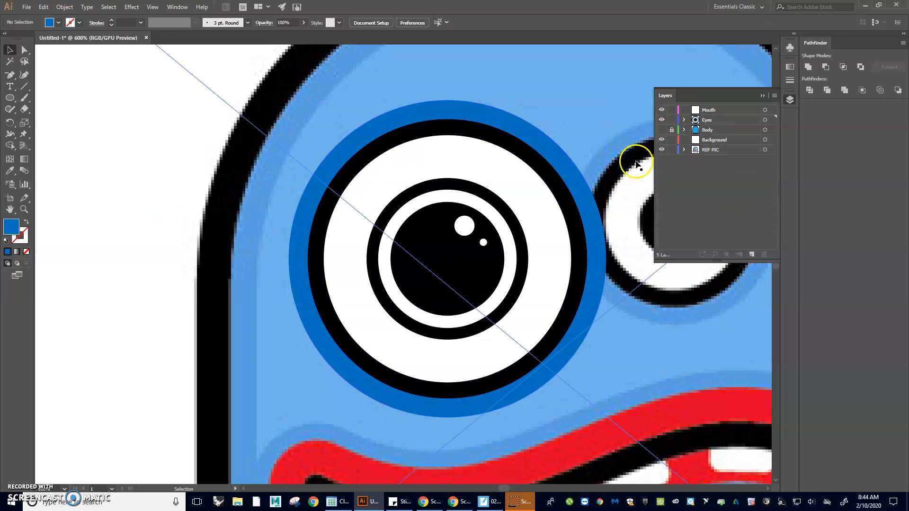
{"action": "left_click", "coordinate": [662, 150]}
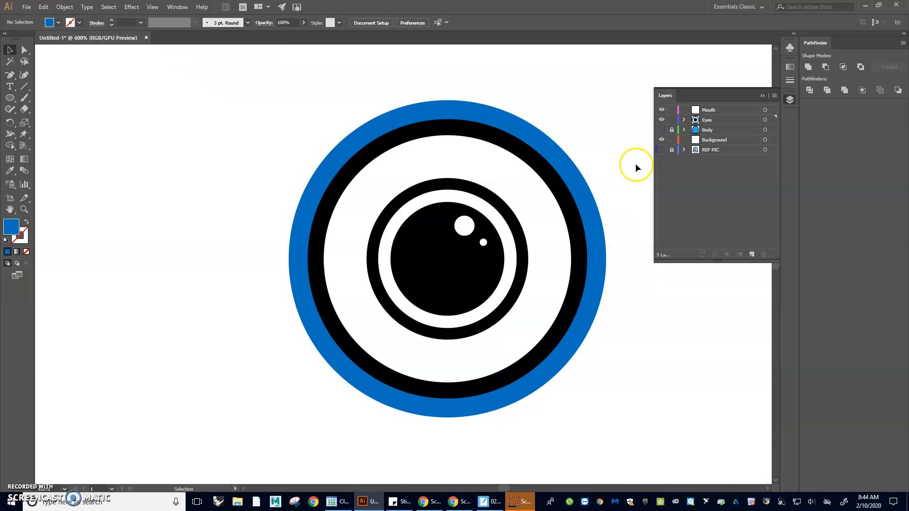
{"action": "left_click", "coordinate": [662, 150]}
- Lock and hide the Eyes layer
{"action": "left_click", "coordinate": [671, 129]}
{"action": "left_click", "coordinate": [669, 121]}
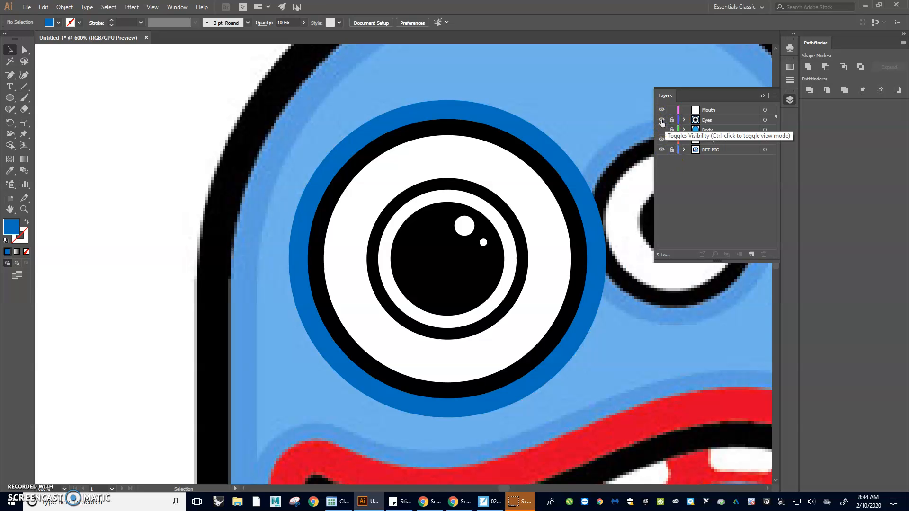
{"action": "left_click", "coordinate": [662, 122]}
- Set up the Arc tool with a black 1 pt stroke and no fill for tracing the mouth
{"action": "left_click_drag", "start_coordinate": [663, 398], "coordinate": [496, 260]}
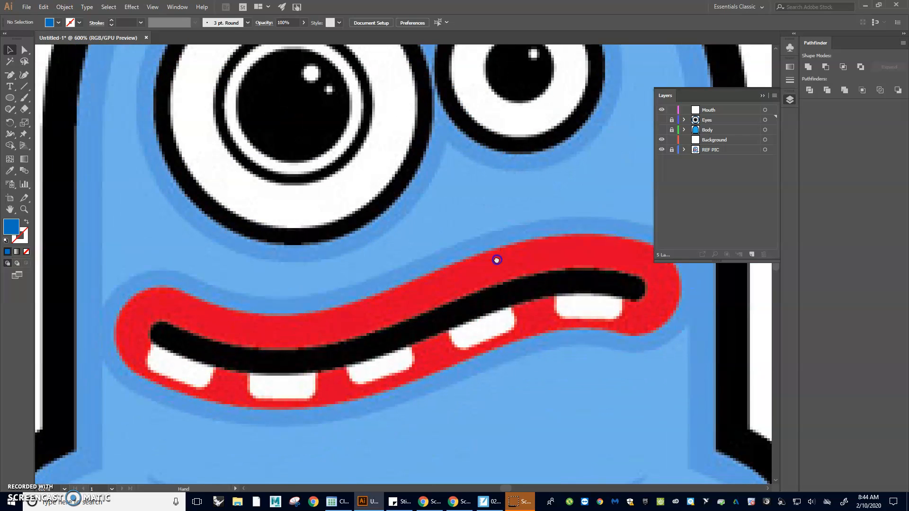
{"action": "scroll", "coordinate": [504, 284], "scroll_direction": "down", "scroll_amount": 1}
{"action": "left_click_drag", "start_coordinate": [504, 311], "coordinate": [484, 320]}
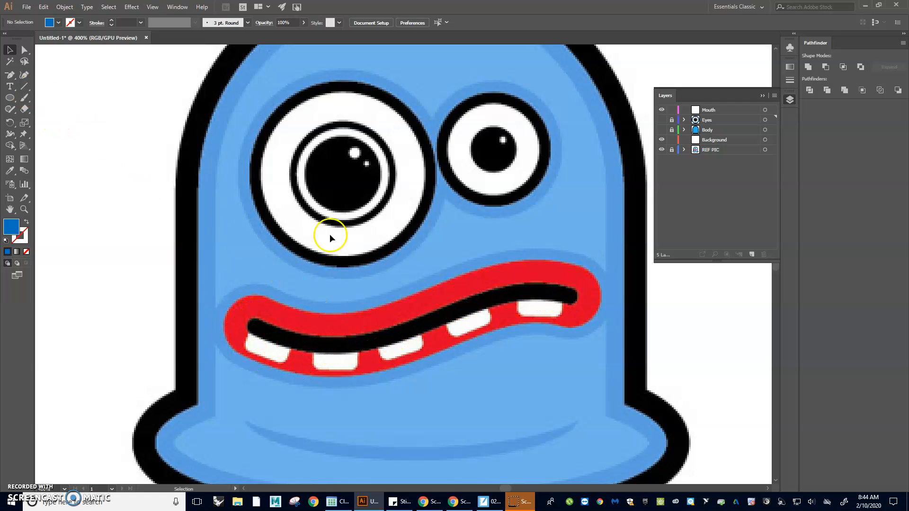
{"action": "left_click_drag", "start_coordinate": [26, 90], "coordinate": [67, 97]}
{"action": "left_click", "coordinate": [79, 22]}
{"action": "left_click", "coordinate": [26, 39]}
{"action": "left_click", "coordinate": [59, 22]}
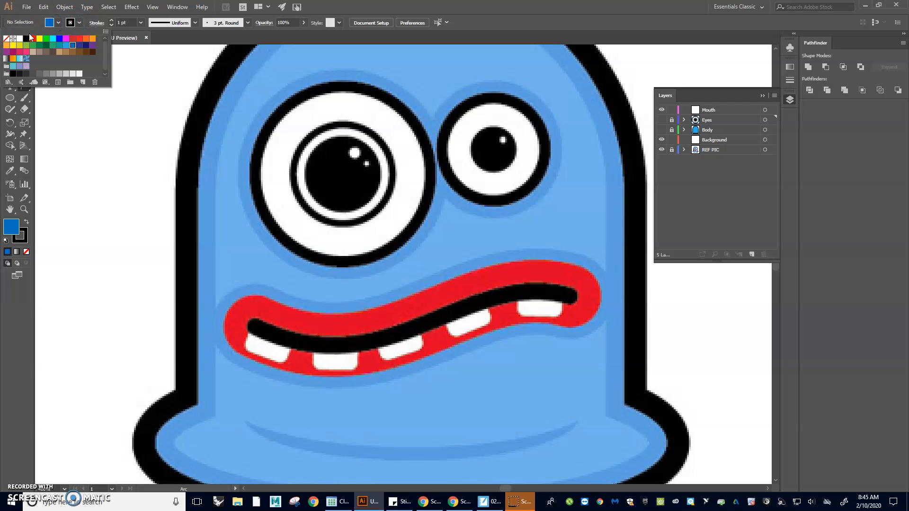
{"action": "left_click", "coordinate": [6, 39]}
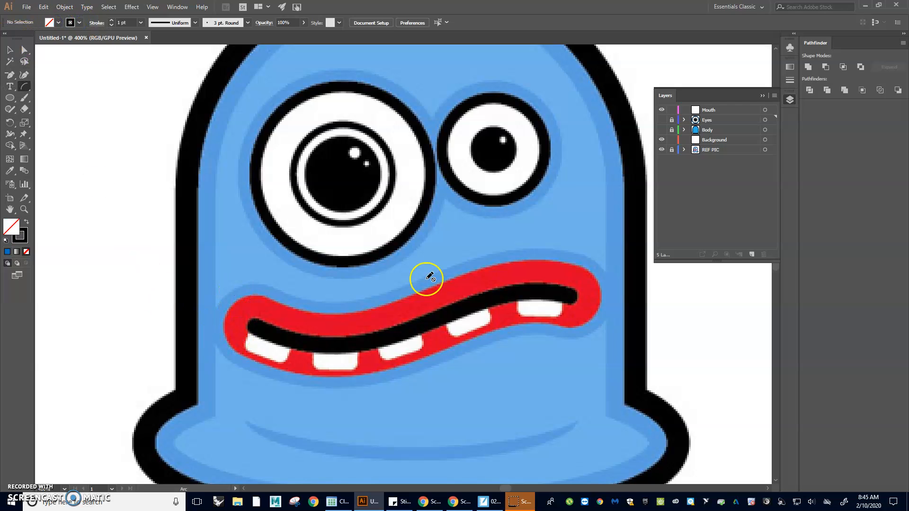
- On the Mouth layer, draw an arc about 167.5 pt wide between the ends of the black mouth line and give it a yellow stroke
{"action": "left_click", "coordinate": [714, 111]}
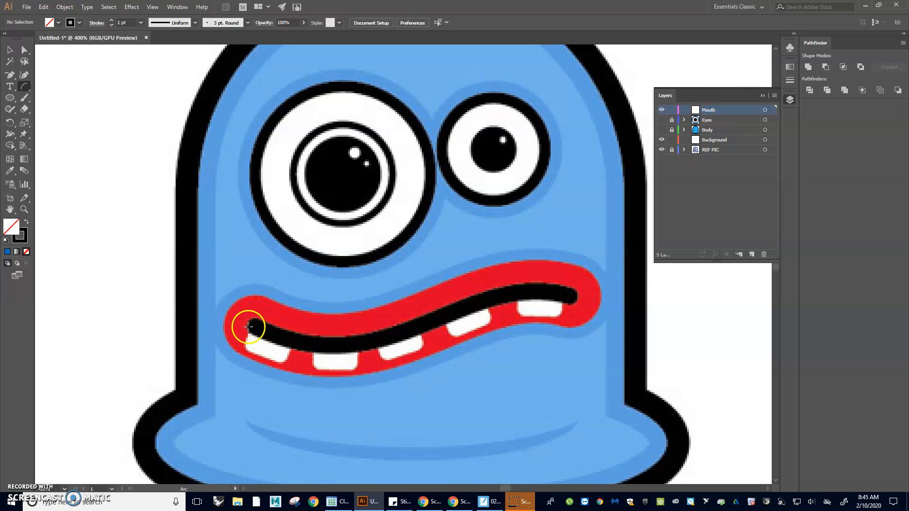
{"action": "left_click_drag", "start_coordinate": [254, 327], "coordinate": [571, 296]}
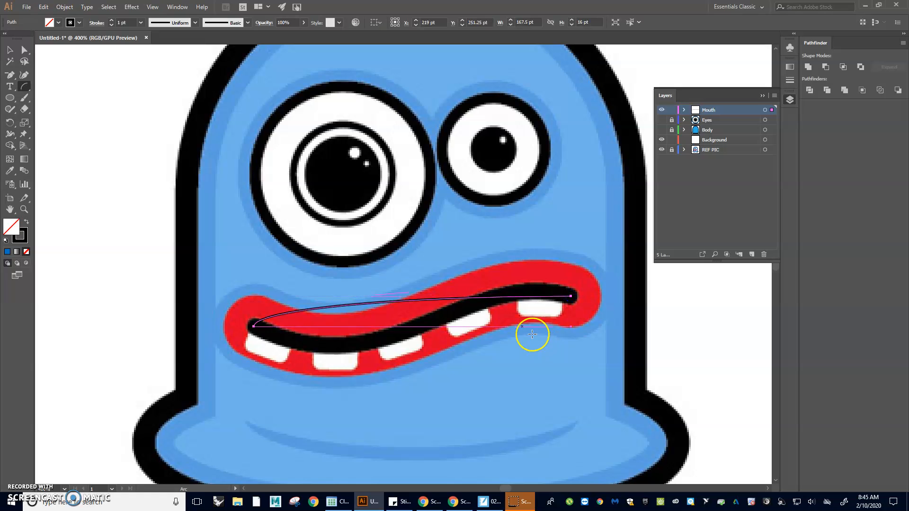
{"action": "left_click", "coordinate": [70, 23]}
{"action": "left_click", "coordinate": [39, 39]}
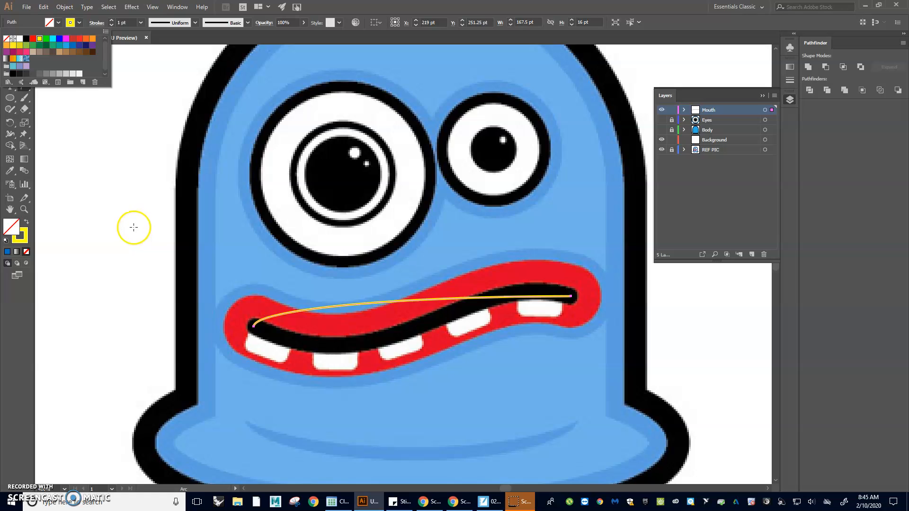
- Bend the yellow arc with its direction handles until it follows the S-curve of the black mouth line
{"action": "key", "text": "a"}
{"action": "left_click", "coordinate": [148, 247]}
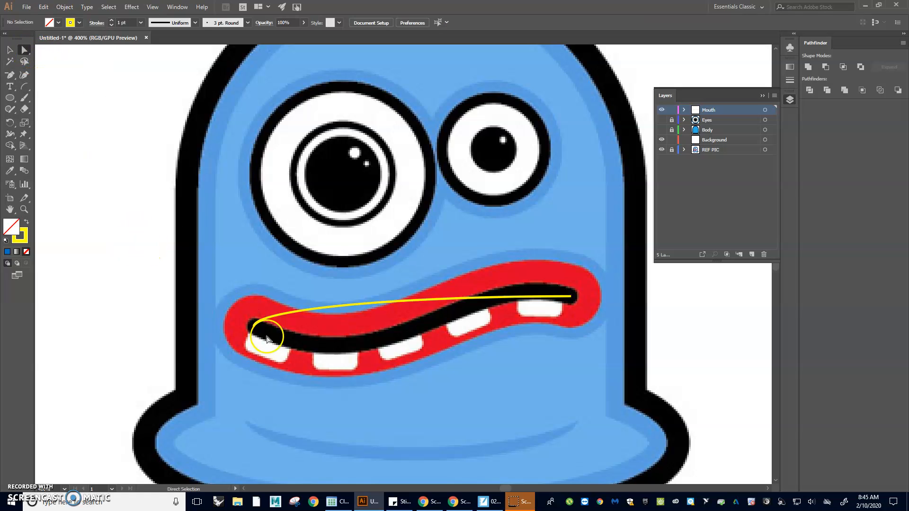
{"action": "left_click", "coordinate": [255, 330]}
{"action": "left_click_drag", "start_coordinate": [253, 310], "coordinate": [397, 384]}
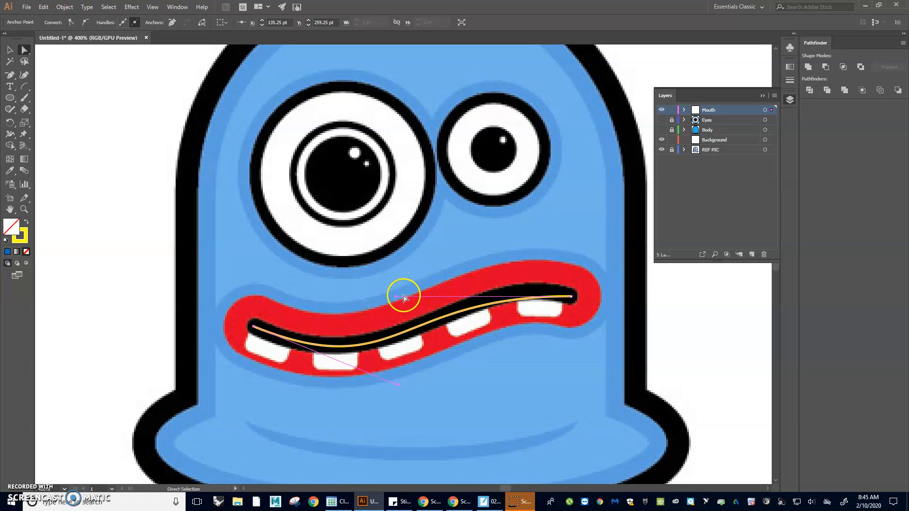
{"action": "left_click_drag", "start_coordinate": [396, 298], "coordinate": [434, 279]}
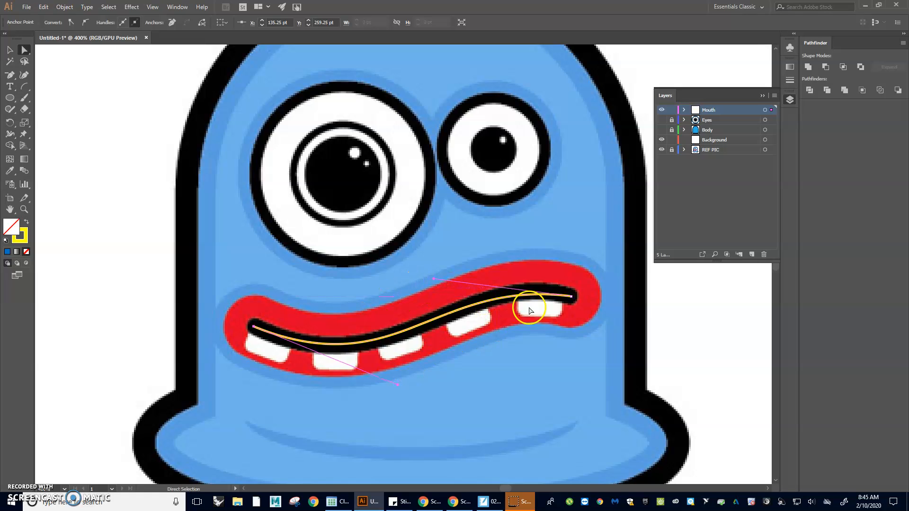
{"action": "left_click_drag", "start_coordinate": [398, 384], "coordinate": [405, 388]}
- Give the mouth path a black 8 pt stroke with round caps
{"action": "left_click", "coordinate": [10, 51]}
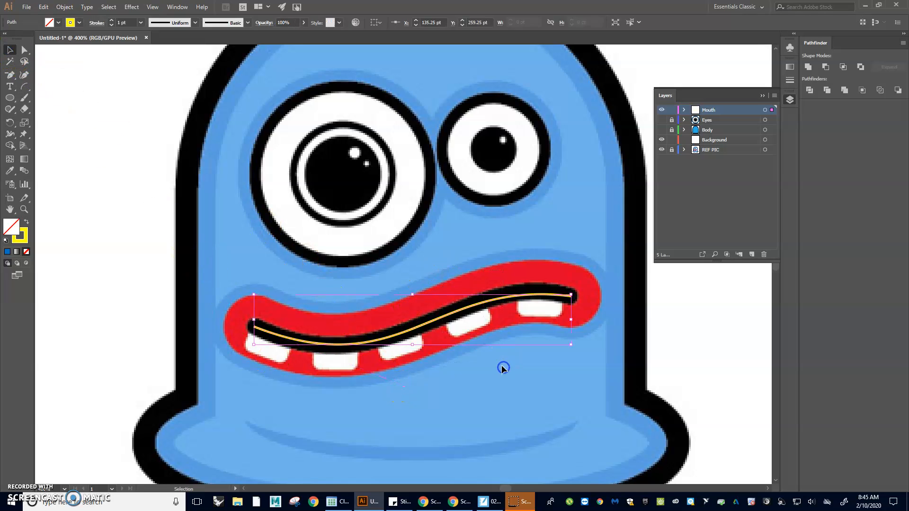
{"action": "left_click", "coordinate": [764, 96]}
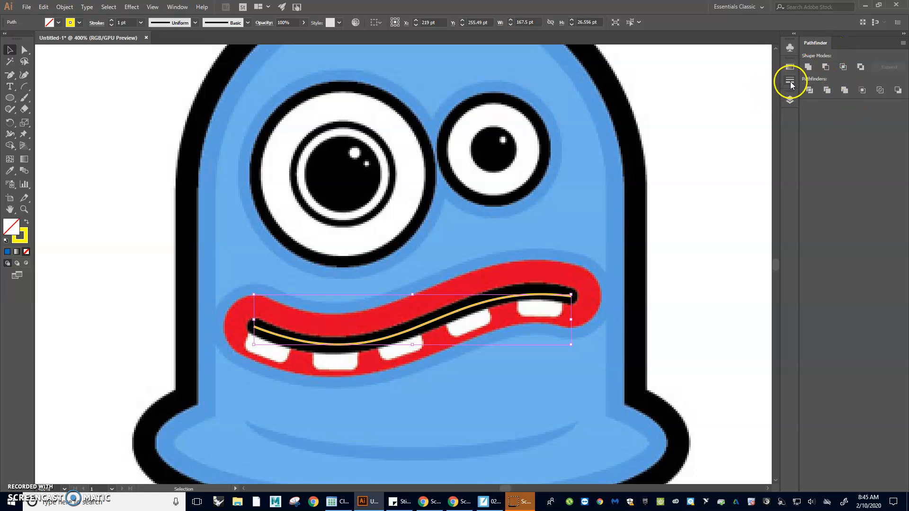
{"action": "left_click", "coordinate": [790, 81]}
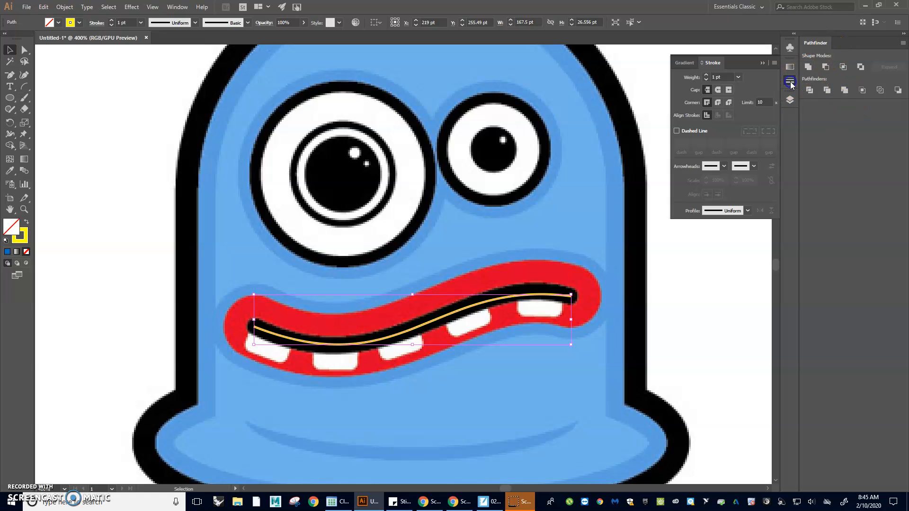
{"action": "left_click", "coordinate": [703, 64]}
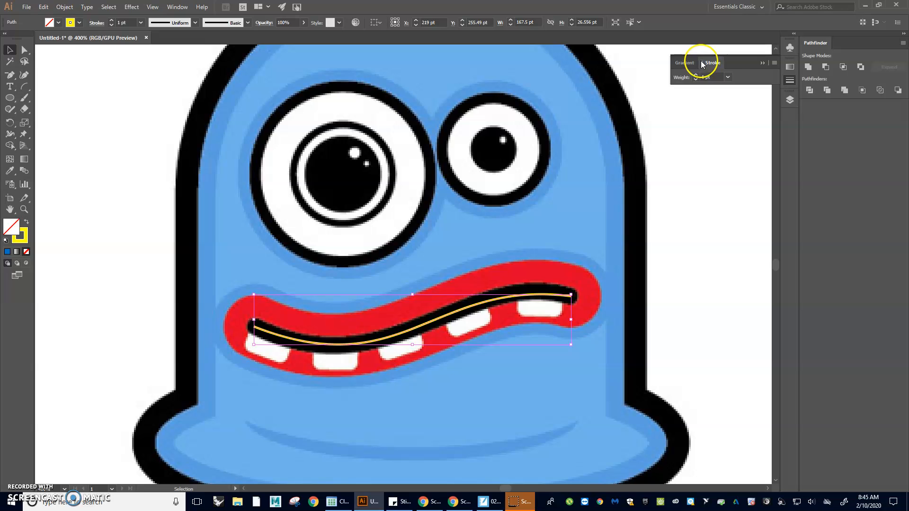
{"action": "left_click", "coordinate": [703, 63]}
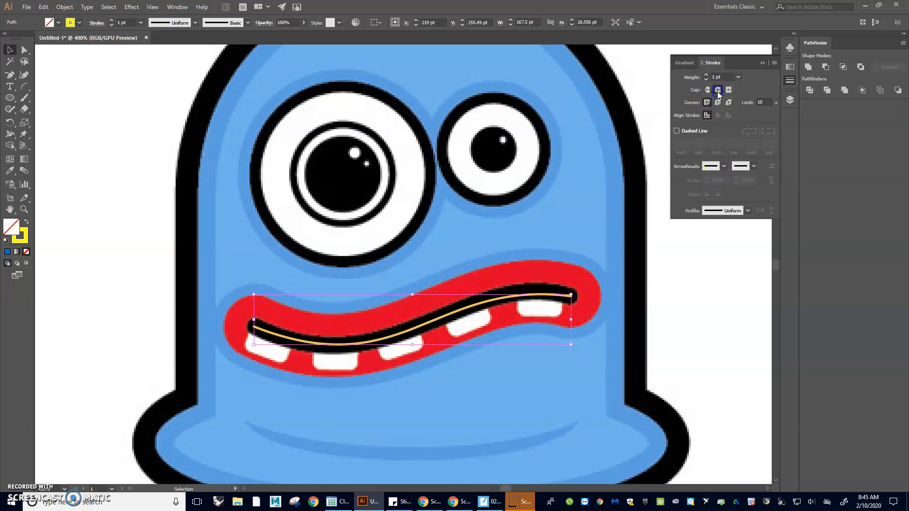
{"action": "left_click", "coordinate": [707, 75]}
{"action": "left_click", "coordinate": [706, 75]}
{"action": "left_click", "coordinate": [707, 75]}
{"action": "left_click", "coordinate": [707, 74]}
{"action": "left_click", "coordinate": [707, 75]}
{"action": "left_click", "coordinate": [706, 75]}
{"action": "left_click", "coordinate": [706, 75]}
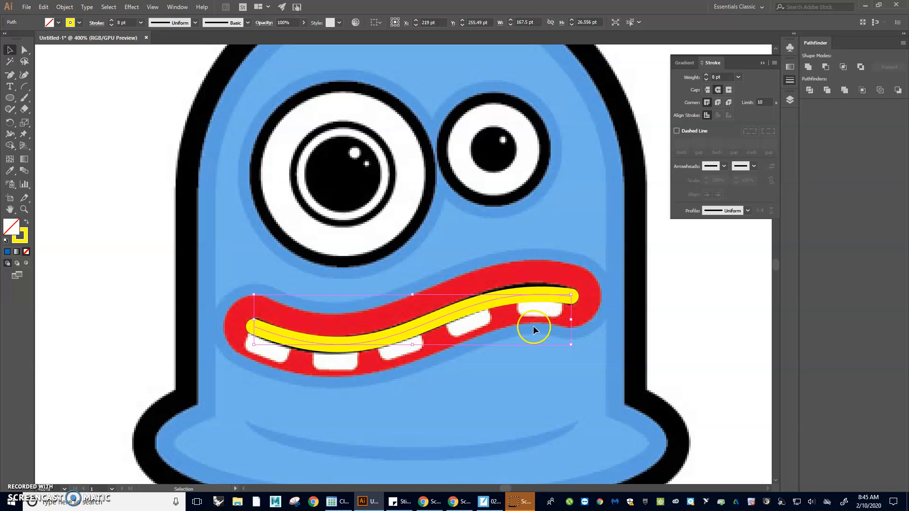
{"action": "left_click", "coordinate": [79, 22]}
{"action": "left_click", "coordinate": [26, 39]}
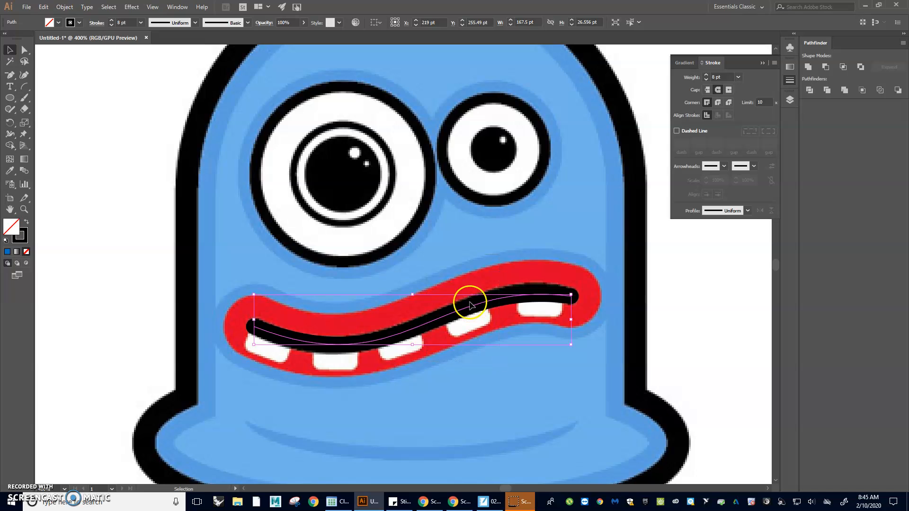
- Duplicate the black mouth line in place and give the copy a red 33 pt stroke to form the lips
{"action": "key", "text": "a"}
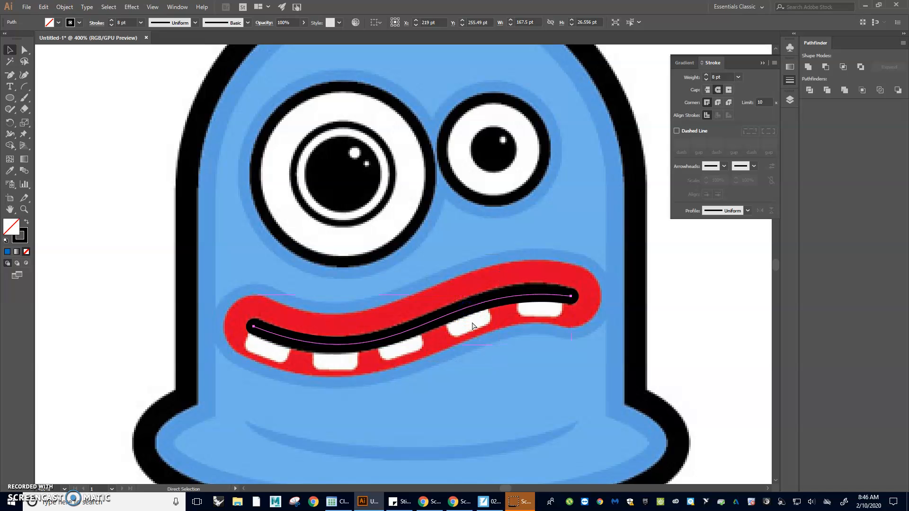
{"action": "key", "text": "v"}
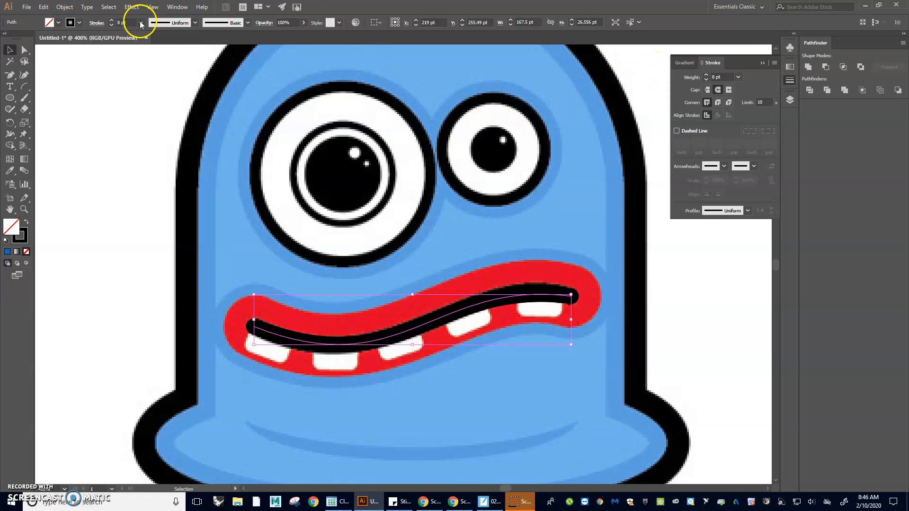
{"action": "left_click", "coordinate": [79, 22]}
{"action": "left_click", "coordinate": [33, 39]}
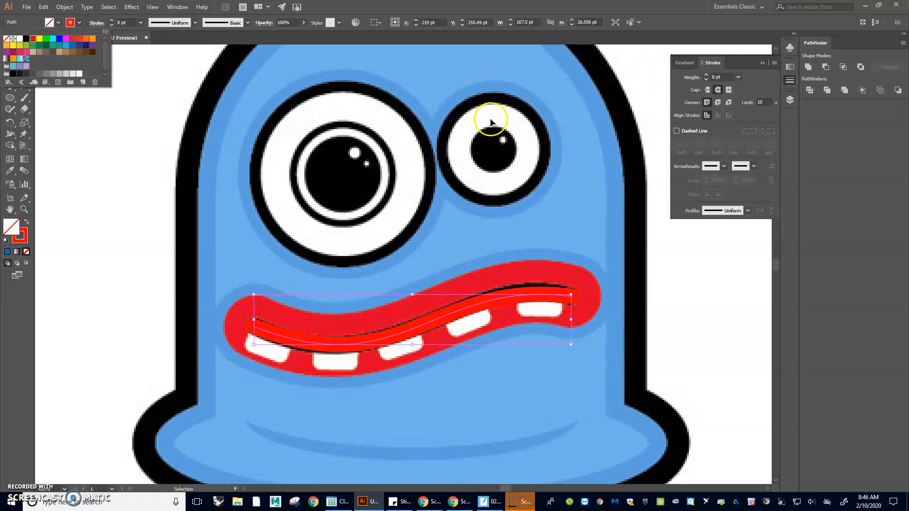
{"action": "left_click", "coordinate": [706, 76]}
{"action": "left_click_drag", "start_coordinate": [706, 76], "coordinate": [706, 76]}
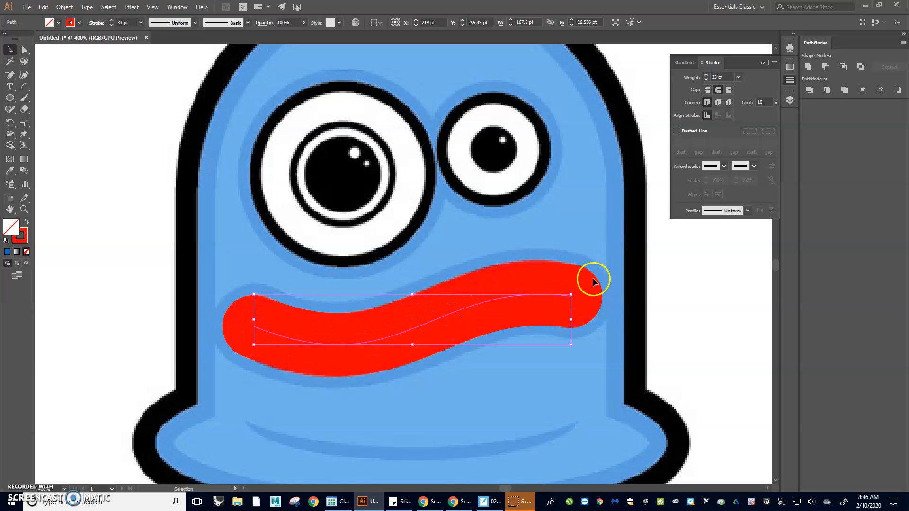
- Expand the Mouth layer and move the red lips path below the black mouth line
{"action": "left_click", "coordinate": [790, 99]}
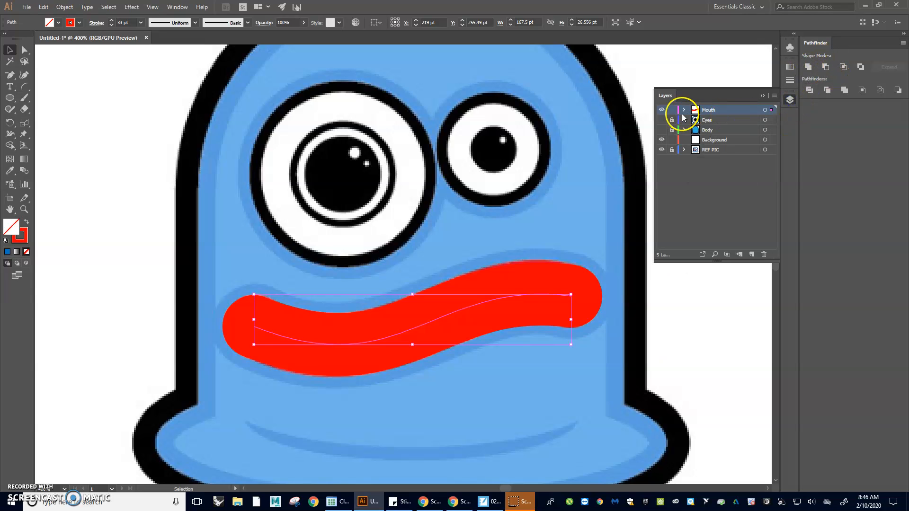
{"action": "left_click", "coordinate": [685, 110]}
{"action": "left_click_drag", "start_coordinate": [723, 120], "coordinate": [723, 135]}
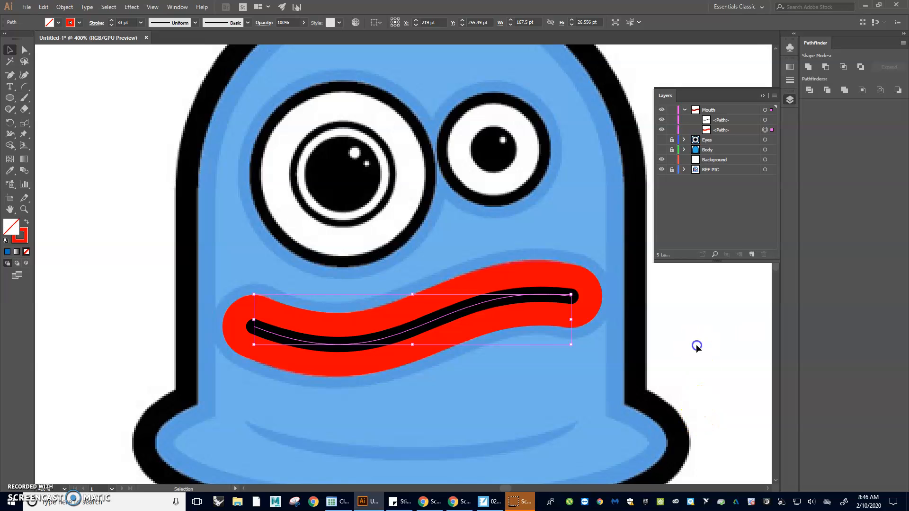
- Duplicate the black mouth line in place and give the copy a dark blue 46 pt stroke
{"action": "left_click", "coordinate": [558, 294]}
{"action": "key", "text": "a"}
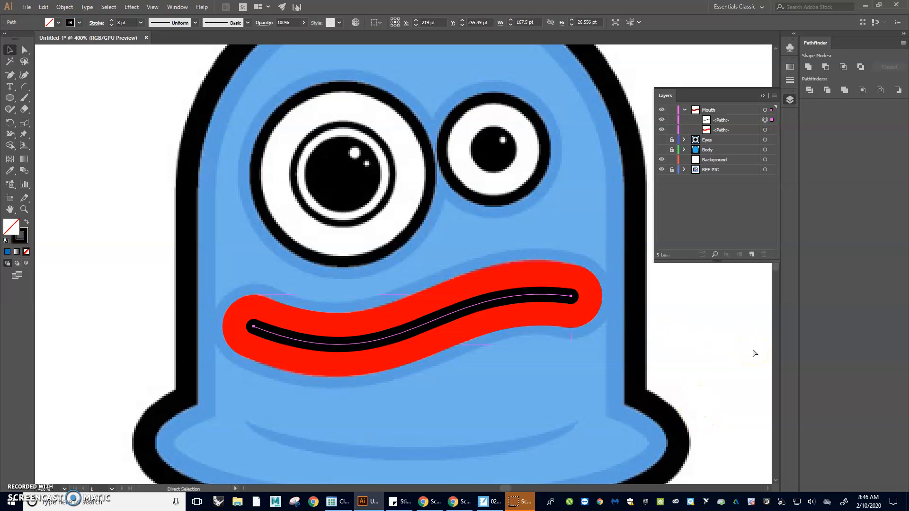
{"action": "key", "text": "ctrl+f"}
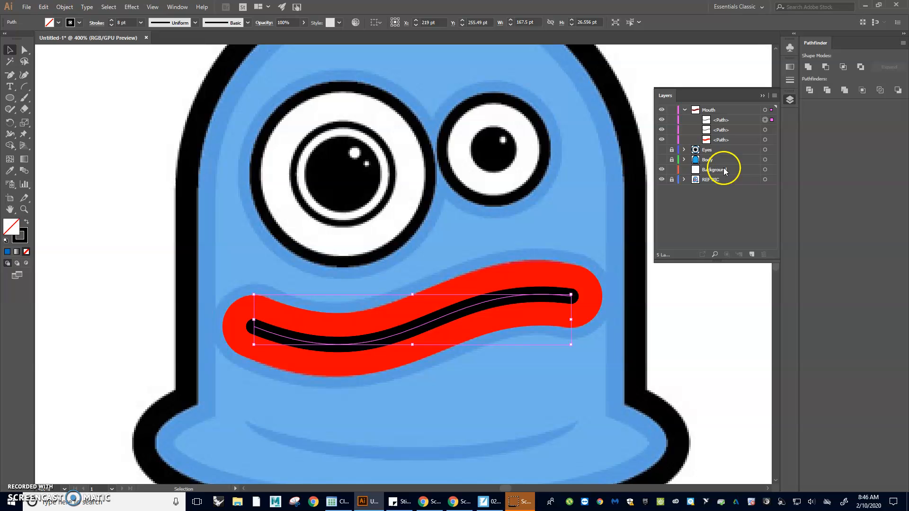
{"action": "left_click", "coordinate": [789, 80]}
{"action": "left_click_drag", "start_coordinate": [705, 78], "coordinate": [706, 78]}
{"action": "left_click", "coordinate": [706, 75]}
{"action": "left_click", "coordinate": [707, 75]}
{"action": "left_click", "coordinate": [706, 75]}
{"action": "left_click", "coordinate": [707, 75]}
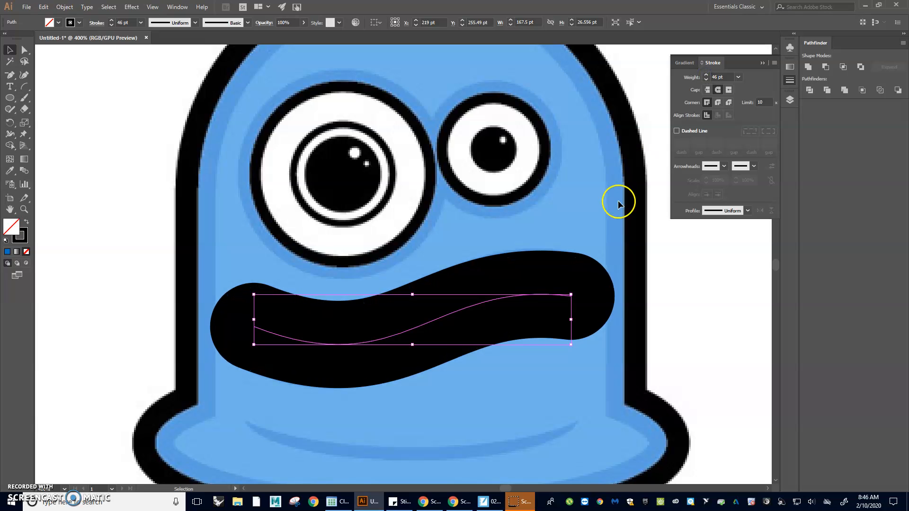
{"action": "left_click", "coordinate": [72, 22]}
{"action": "left_click", "coordinate": [71, 47]}
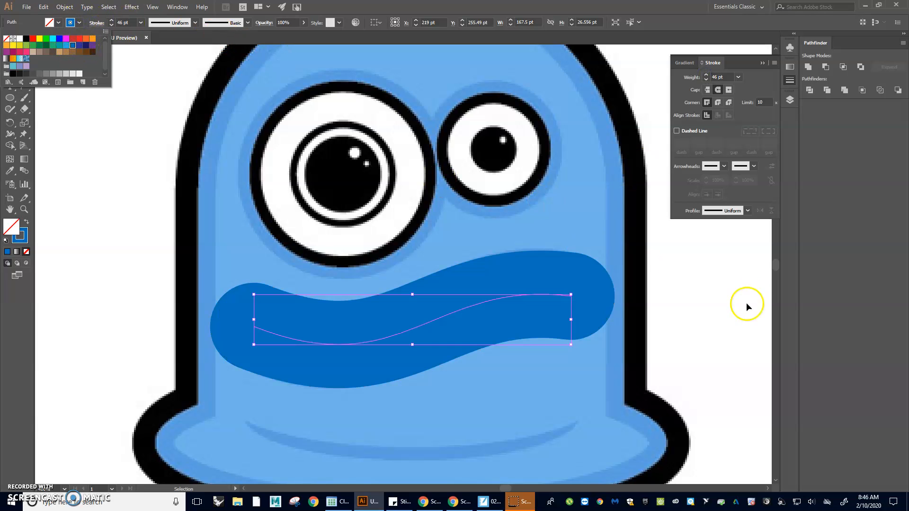
- Move the blue path beneath the red lips path in the Mouth layer
{"action": "left_click", "coordinate": [790, 101]}
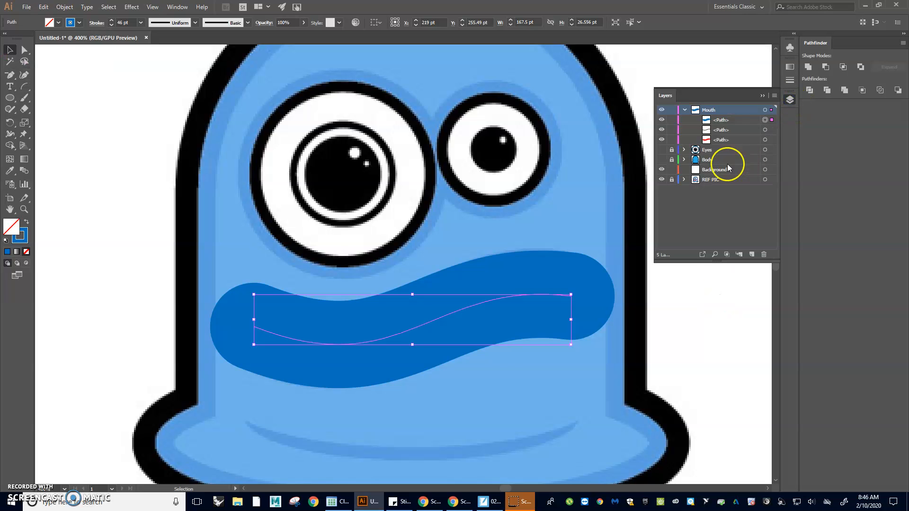
{"action": "left_click", "coordinate": [720, 121]}
{"action": "left_click_drag", "start_coordinate": [721, 121], "coordinate": [720, 148]}
{"action": "left_click", "coordinate": [711, 359]}
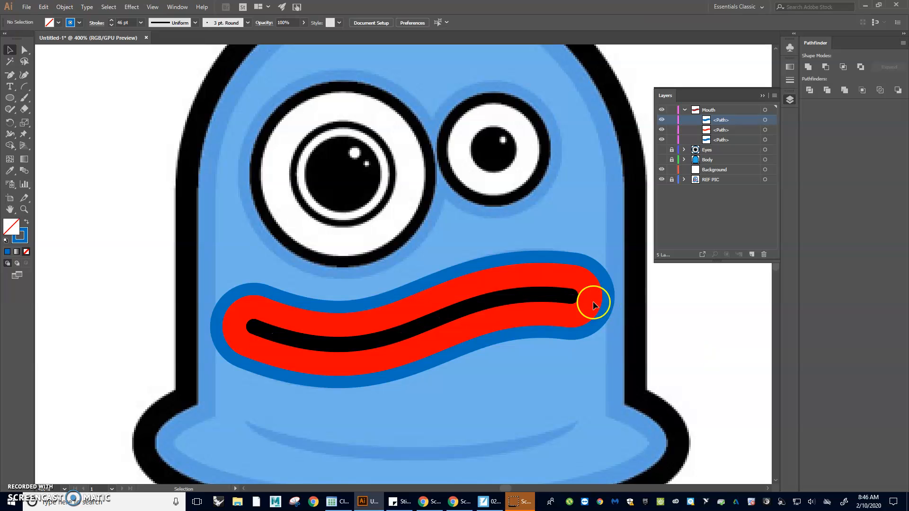
- Duplicate the black mouth line in place and give the copy a white 8 pt stroke with butt caps
{"action": "left_click", "coordinate": [551, 297]}
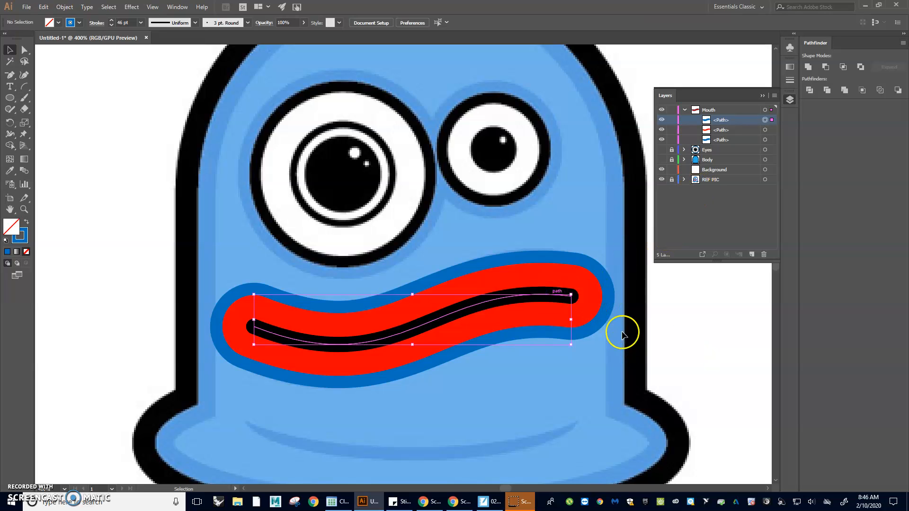
{"action": "key", "text": "a"}
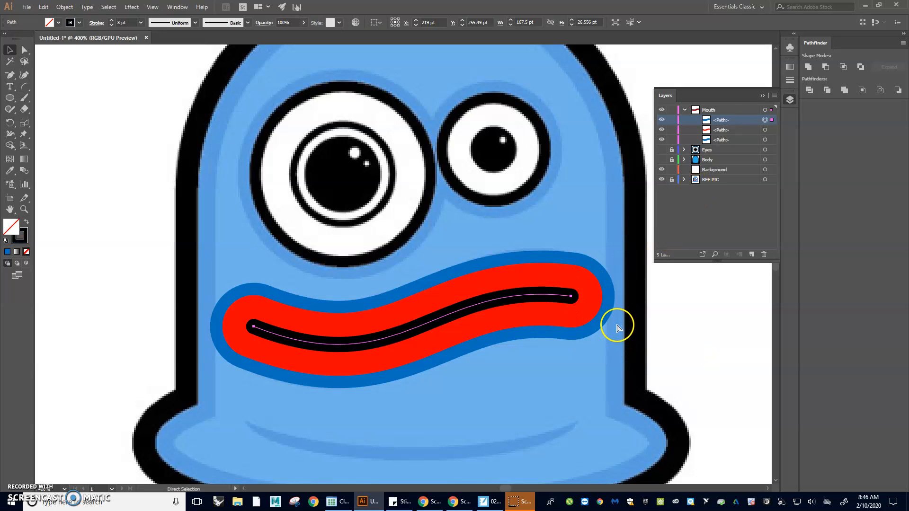
{"action": "key", "text": "ctrl+c"}
{"action": "key", "text": "ctrl+f"}
{"action": "key", "text": "v"}
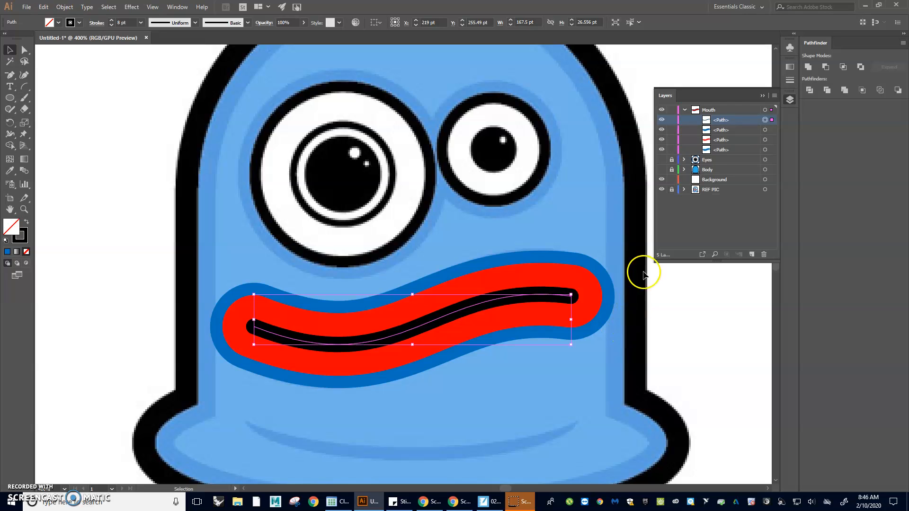
{"action": "left_click", "coordinate": [764, 96]}
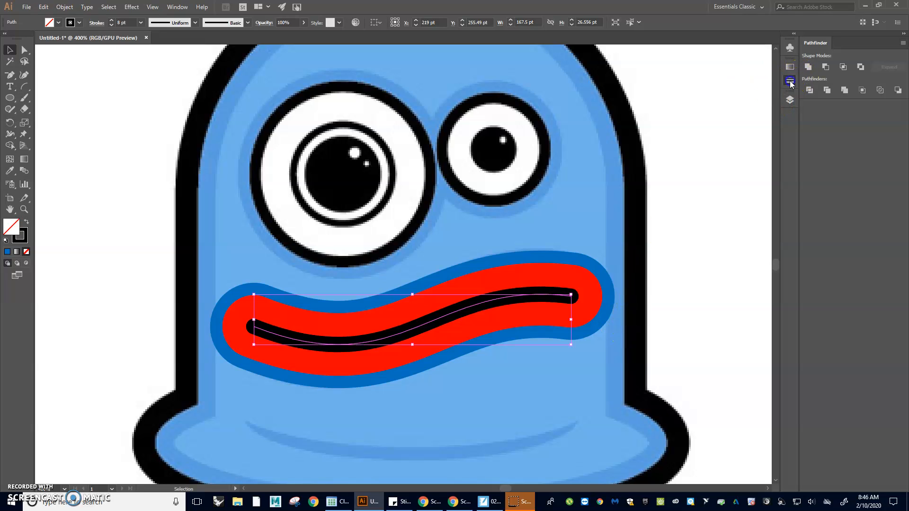
{"action": "left_click", "coordinate": [790, 81]}
{"action": "left_click", "coordinate": [75, 23]}
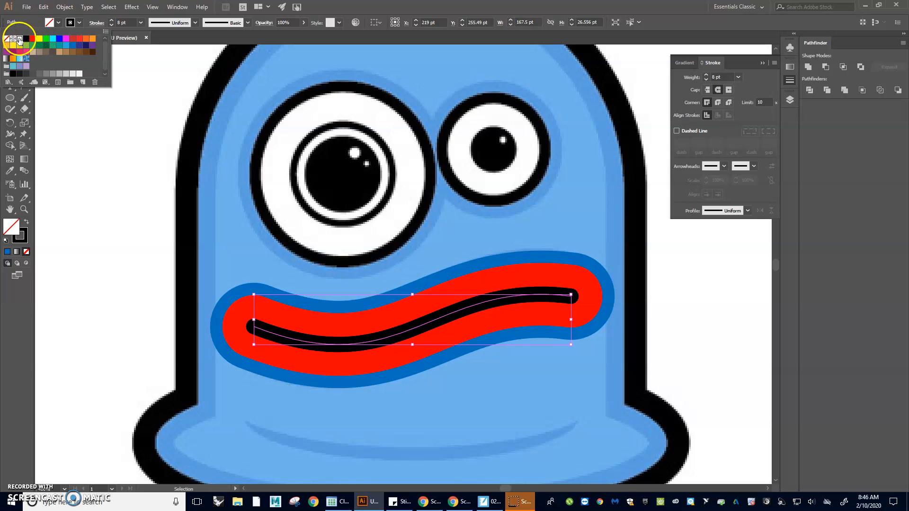
{"action": "left_click", "coordinate": [19, 38]}
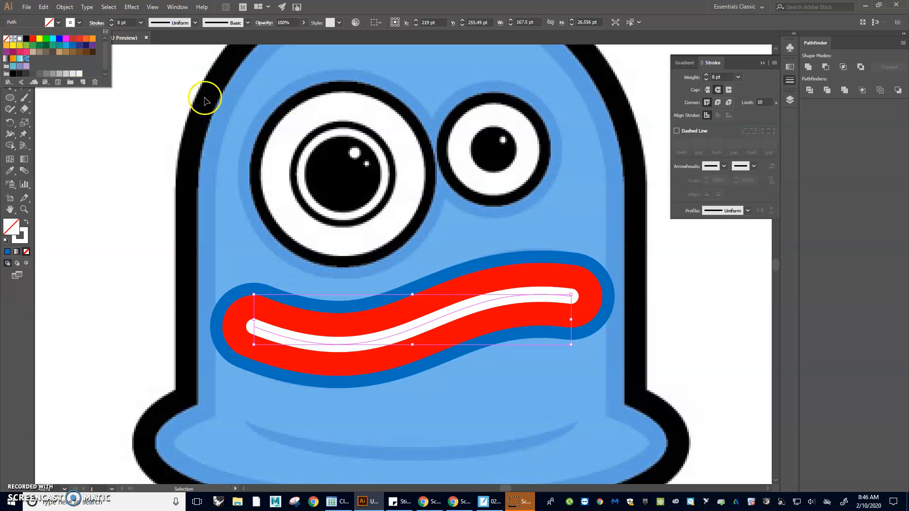
{"action": "left_click", "coordinate": [708, 88]}
{"action": "left_click", "coordinate": [709, 89]}
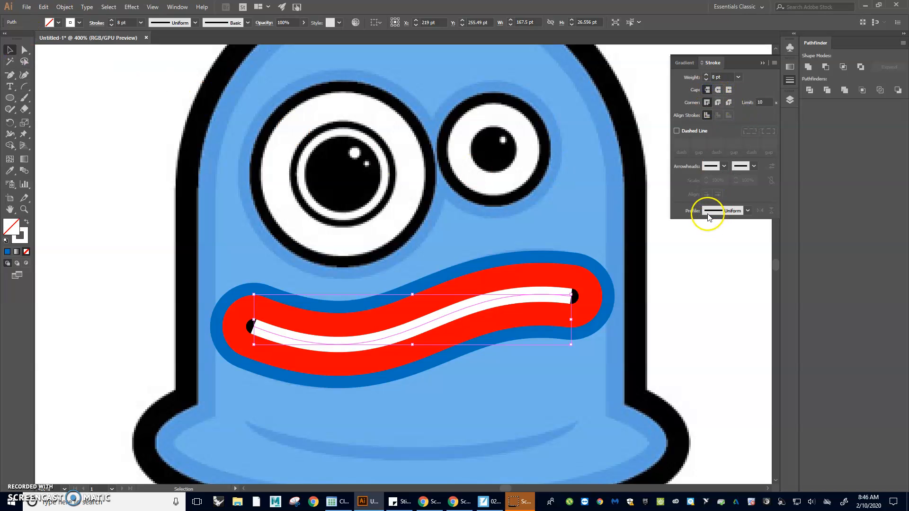
- Turn the white stroke into a dashed line and lengthen its dashes to form tooth-like segments
{"action": "left_click", "coordinate": [676, 132]}
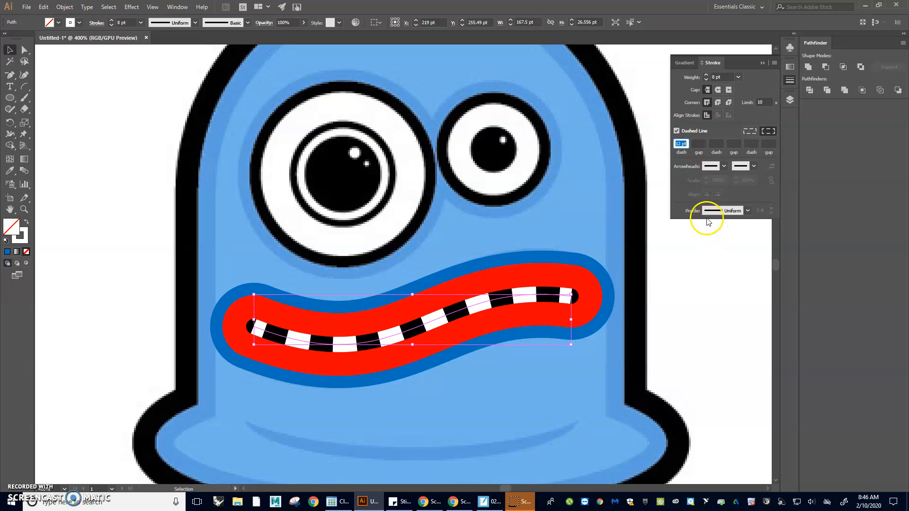
{"action": "double_click", "coordinate": [680, 143]}
{"action": "type", "text": "15"}
{"action": "key", "text": "Return"}
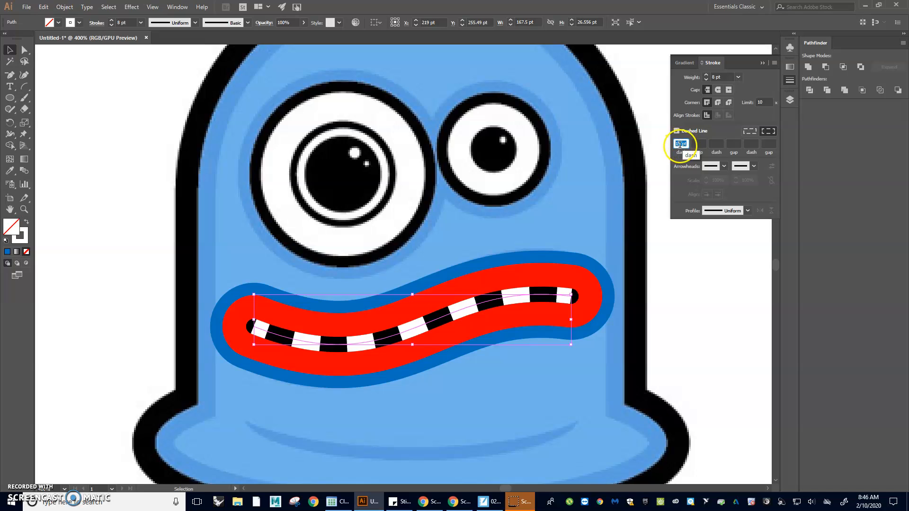
{"action": "type", "text": "20"}
{"action": "key", "text": "Return"}
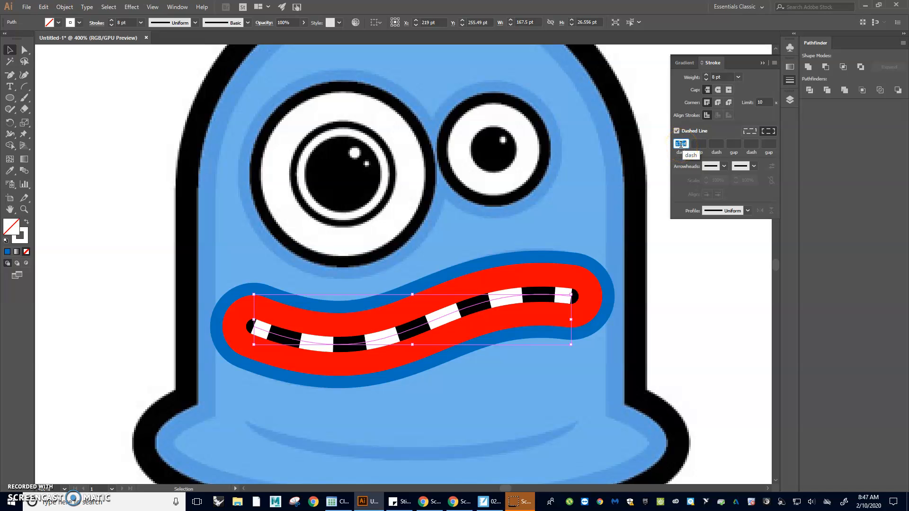
{"action": "key", "text": "Up"}
{"action": "key", "text": "Up"}
{"action": "key", "text": "Up"}
{"action": "key", "text": "Up"}
{"action": "key", "text": "Up"}
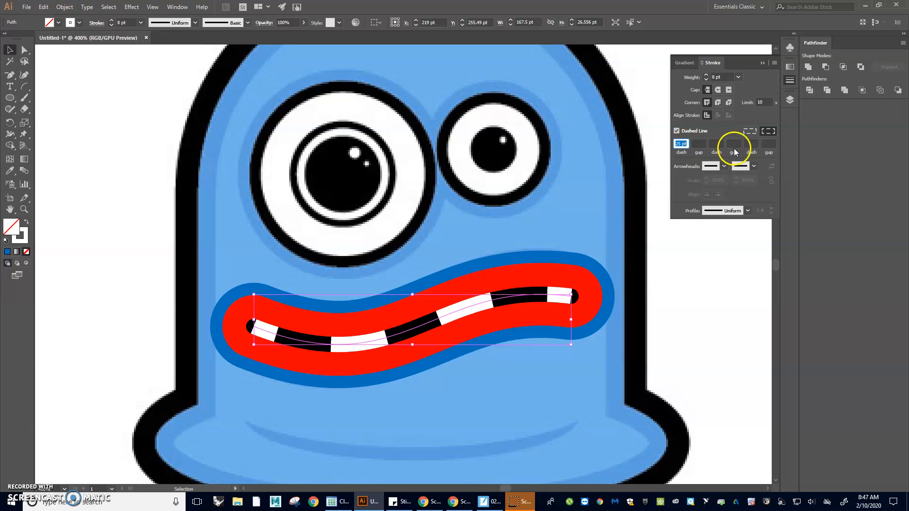
- Make the white dashed line keep exact dash and gap lengths, and reduce the dash to 19 pt
{"action": "left_click", "coordinate": [750, 132]}
{"action": "left_click", "coordinate": [684, 143]}
{"action": "key", "text": "Down"}
{"action": "key", "text": "Down"}
{"action": "key", "text": "Down"}
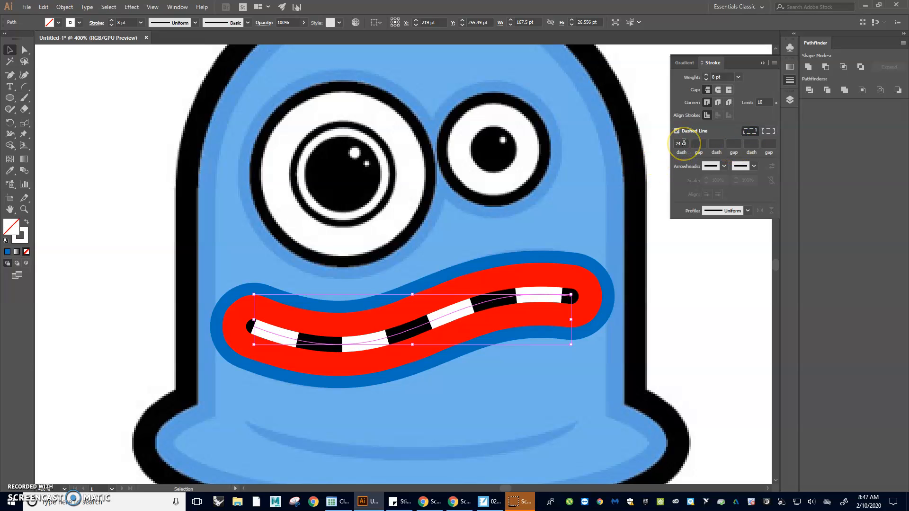
{"action": "key", "text": "Down"}
{"action": "key", "text": "Down"}
{"action": "key", "text": "Down"}
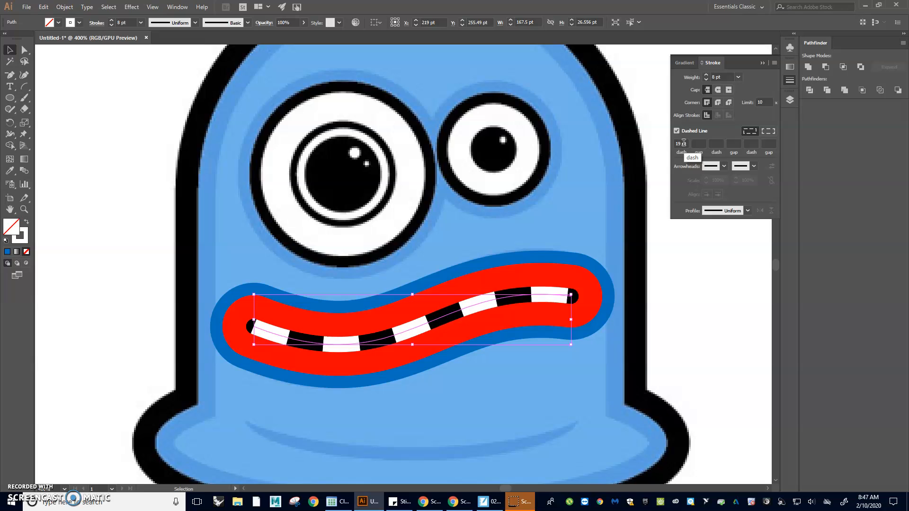
- Nudge the white dashed teeth path down 6 px so the teeth sit along the lower edge of the black mouth line
{"action": "left_click", "coordinate": [691, 283]}
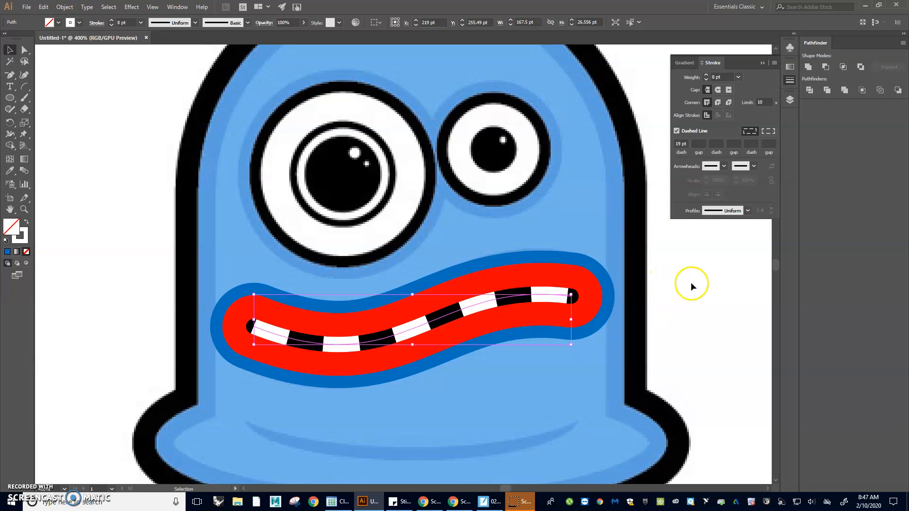
{"action": "left_click", "coordinate": [763, 63]}
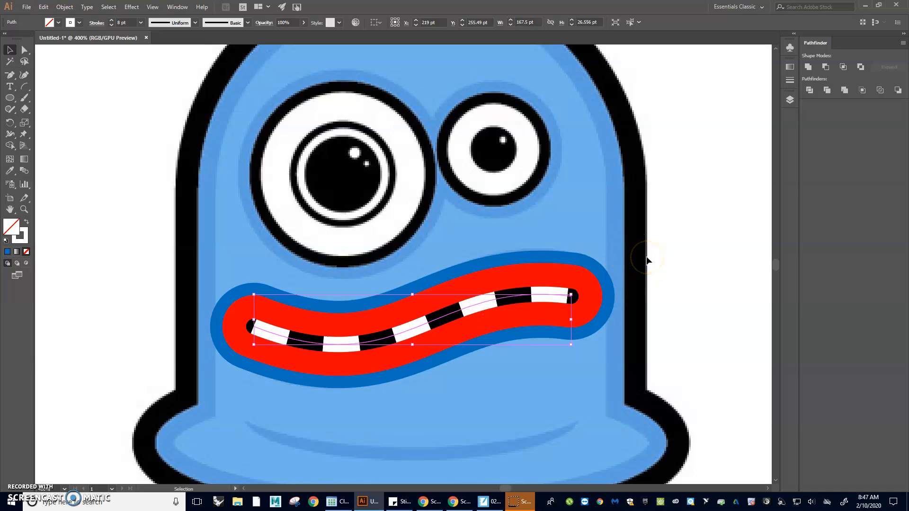
{"action": "key", "text": "Down"}
{"action": "key", "text": "Down"}
{"action": "key", "text": "Down"}
{"action": "key", "text": "Down"}
{"action": "key", "text": "Down"}
{"action": "key", "text": "Down"}
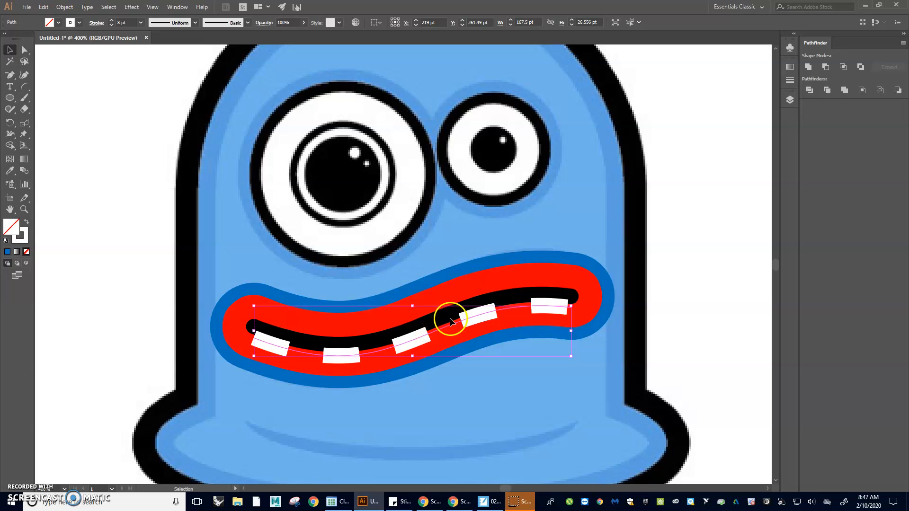
{"action": "key", "text": "Up"}
{"action": "key", "text": "Up"}
{"action": "key", "text": "Down"}
{"action": "key", "text": "Down"}
- Move the white teeth path beneath the black mouth line in the Mouth layer and deselect it
{"action": "left_click", "coordinate": [790, 100]}
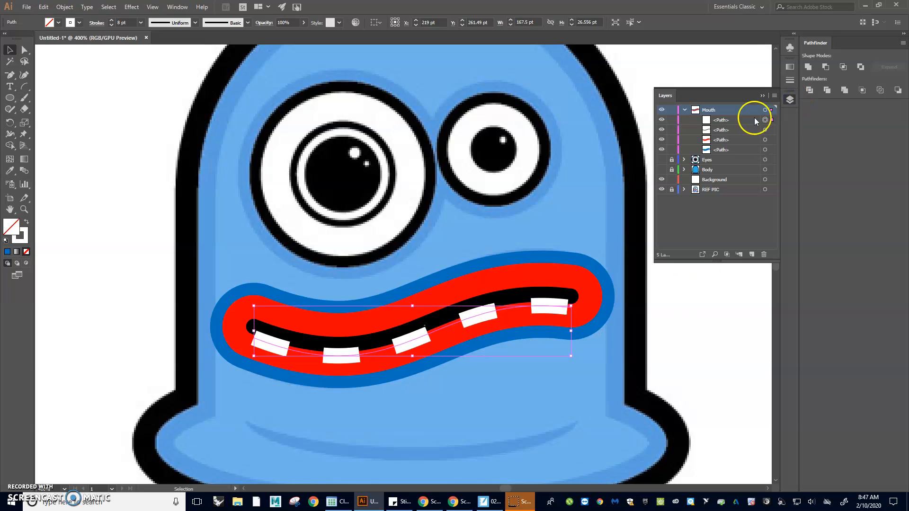
{"action": "left_click", "coordinate": [726, 120]}
{"action": "left_click_drag", "start_coordinate": [726, 120], "coordinate": [726, 134]}
{"action": "left_click", "coordinate": [675, 313]}
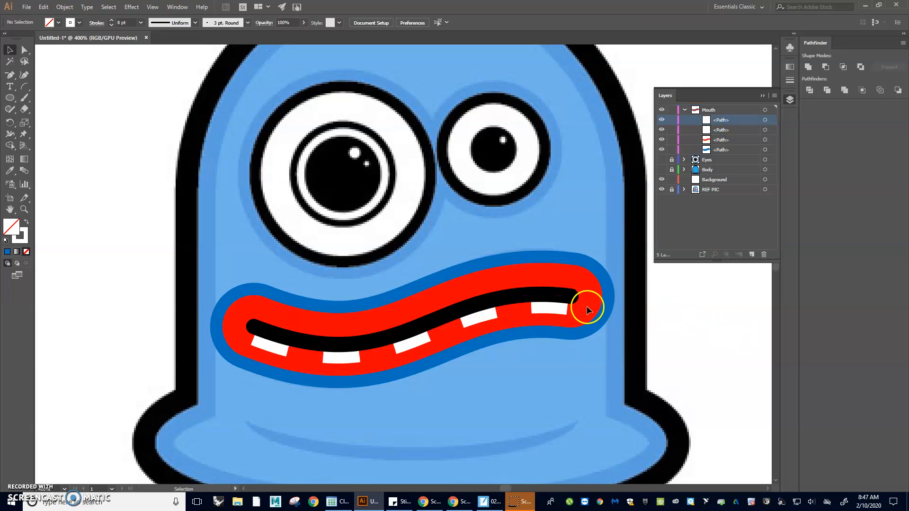
- Hide the REF PIC layer and turn on the visibility of the Eyes layer
{"action": "left_click", "coordinate": [662, 189]}
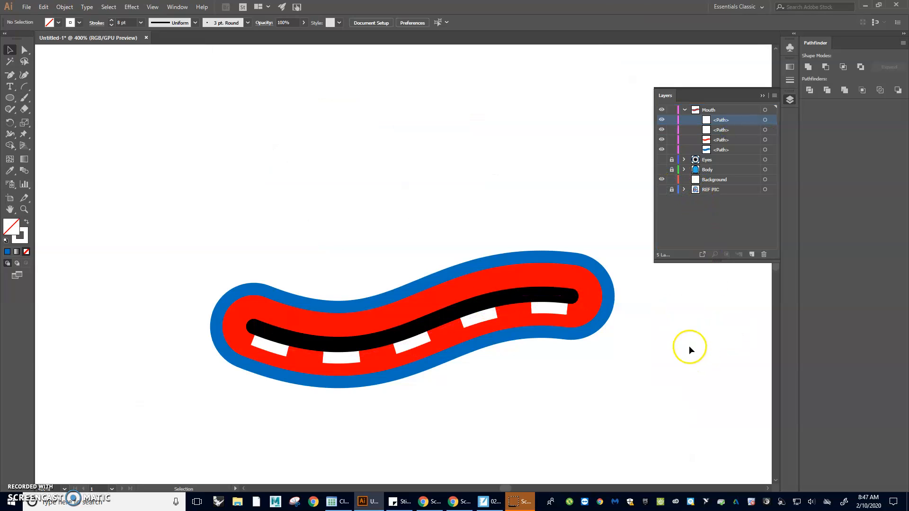
{"action": "left_click", "coordinate": [685, 110]}
{"action": "left_click", "coordinate": [662, 120]}
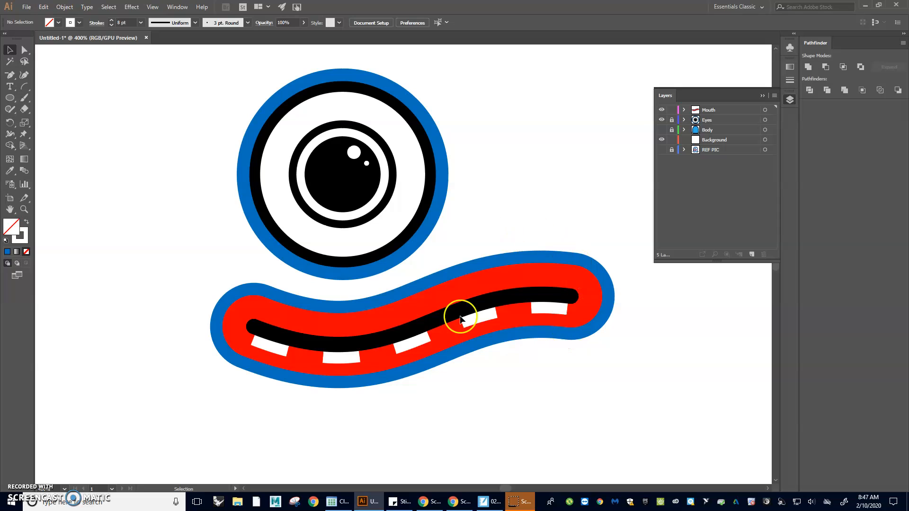
- Turn on the visibility of the Body layer and fit the whole artboard in the window
{"action": "left_click", "coordinate": [683, 110]}
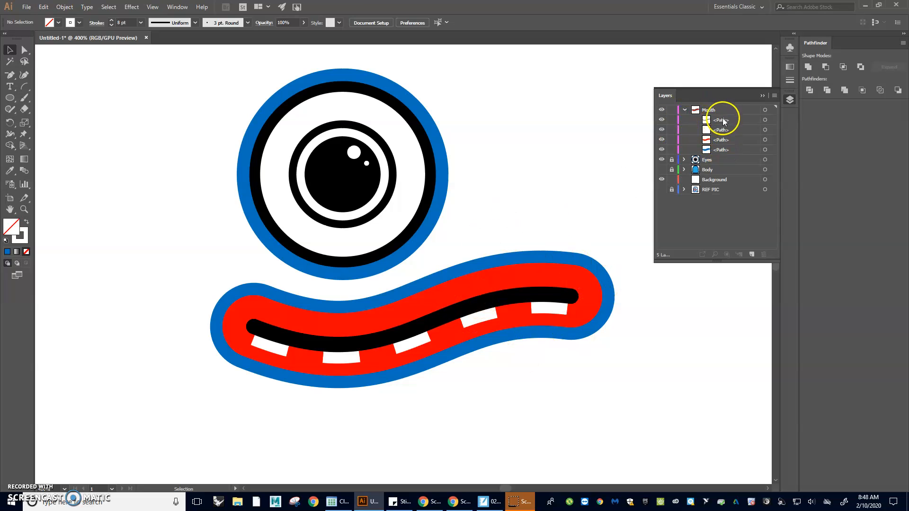
{"action": "left_click", "coordinate": [762, 96]}
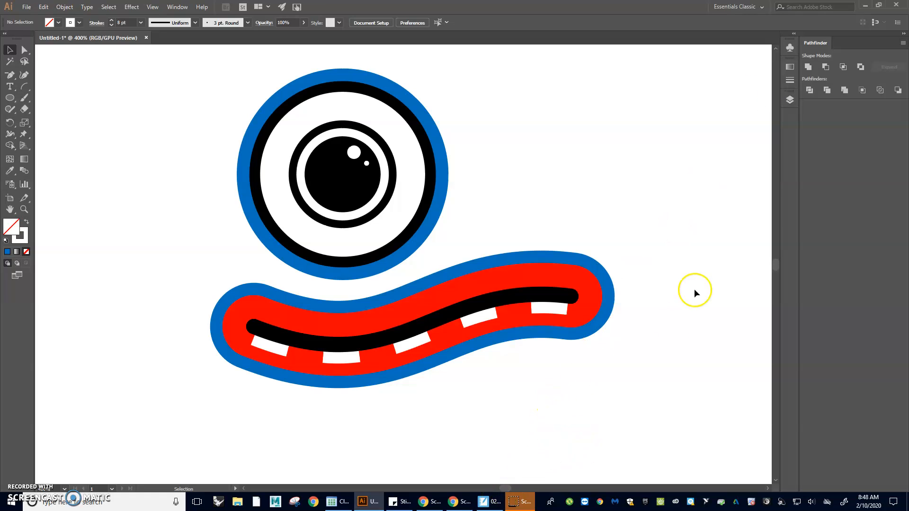
{"action": "left_click", "coordinate": [790, 101]}
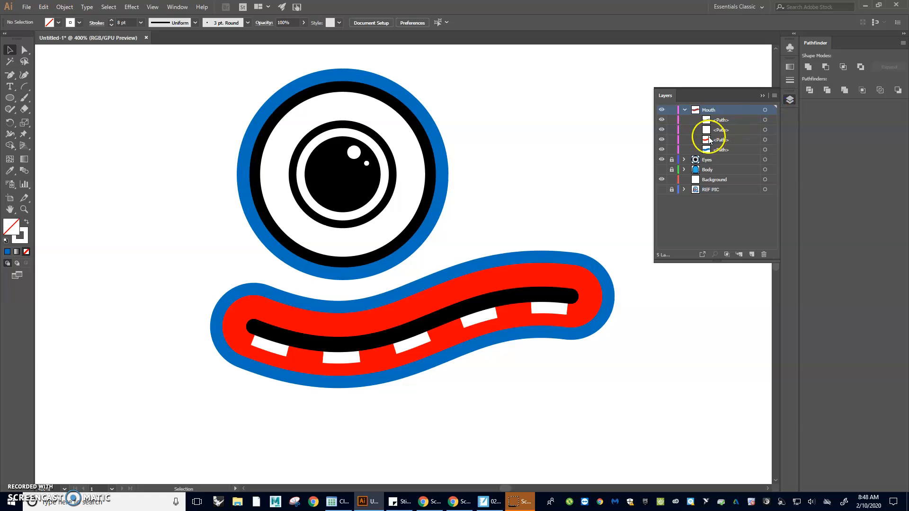
{"action": "left_click", "coordinate": [661, 170]}
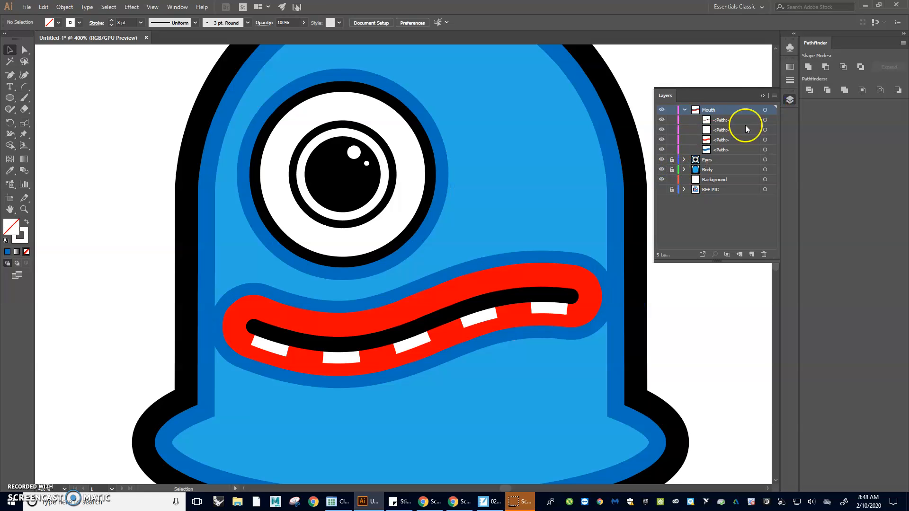
{"action": "left_click", "coordinate": [761, 97]}
{"action": "key", "text": "ctrl+0"}
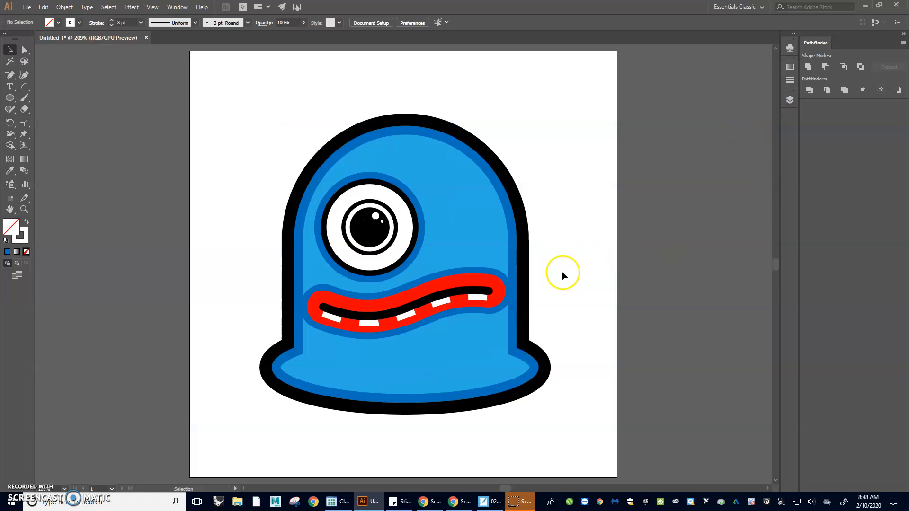